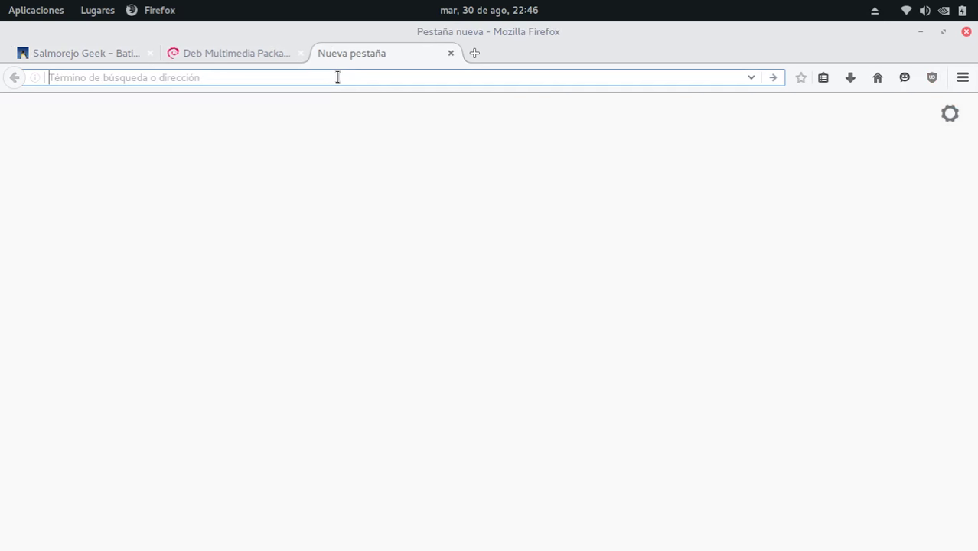
Open the gist listing at gist.github.com/yoyo308.
type("gis")
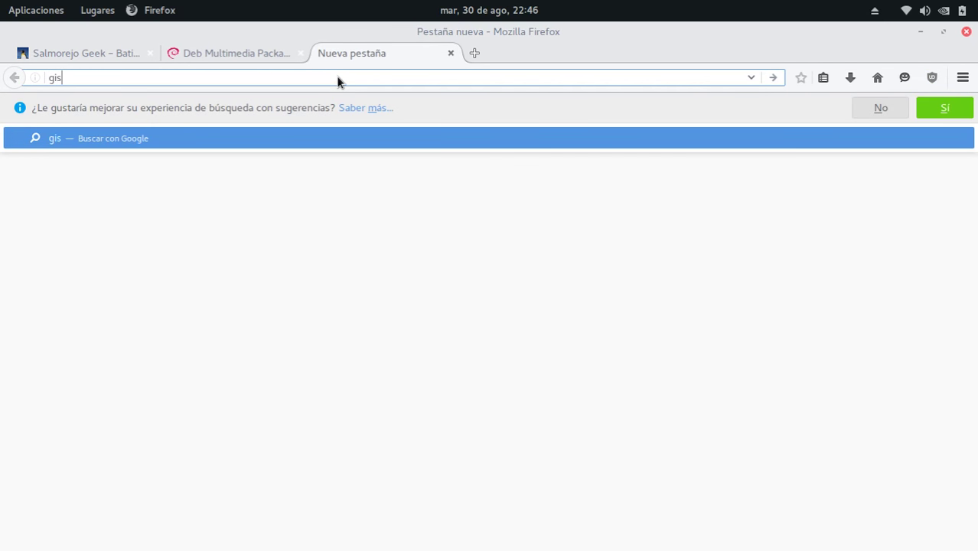
type("t.git")
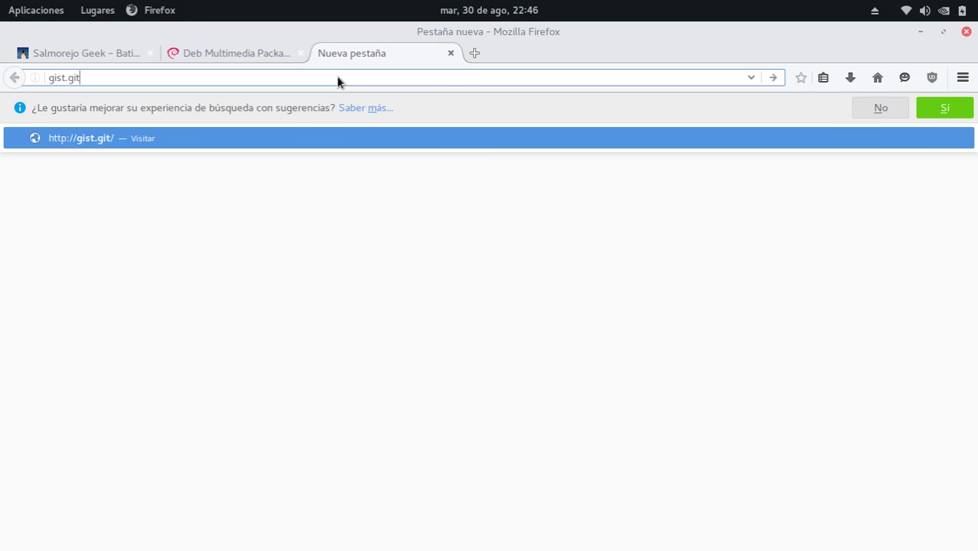
type("hub.com")
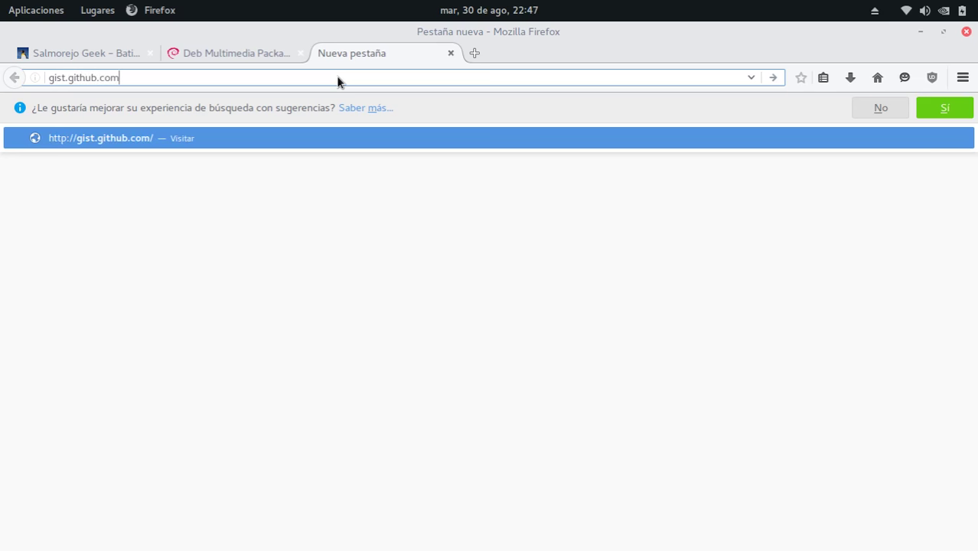
type("/yoyo")
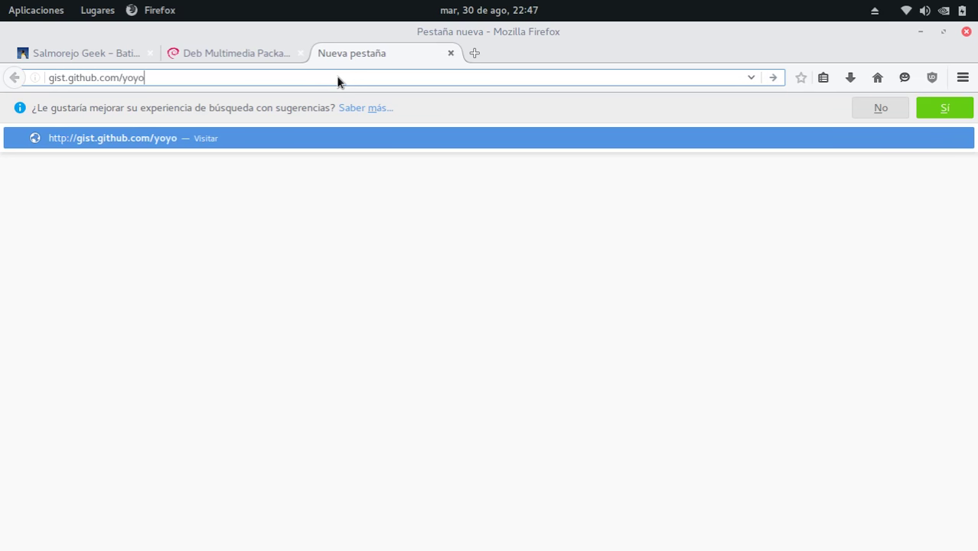
type("308")
key("Return")
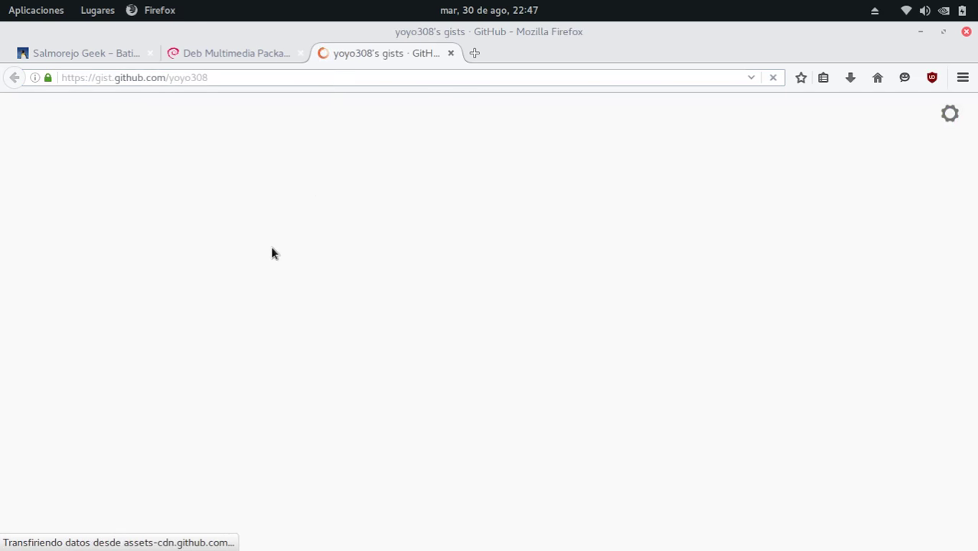
Find the fonts.conf gist from Antergos in the listing and open it.
scroll(289, 249, "down", 1)
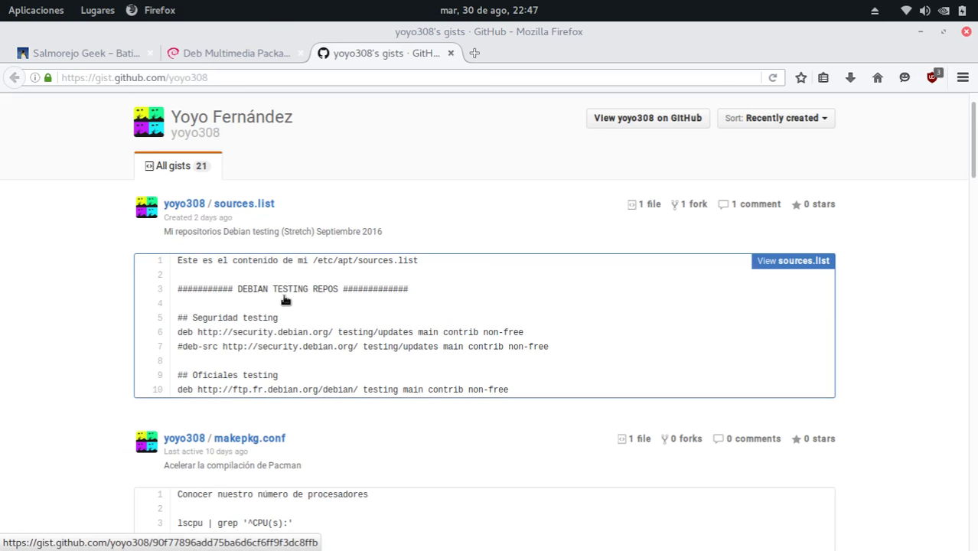
scroll(305, 291, "down", 6)
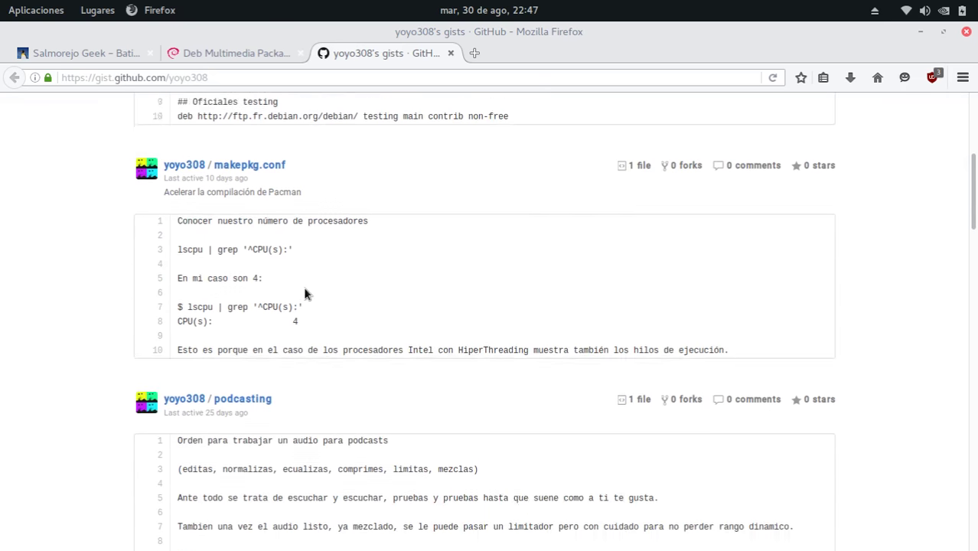
scroll(323, 264, "down", 10)
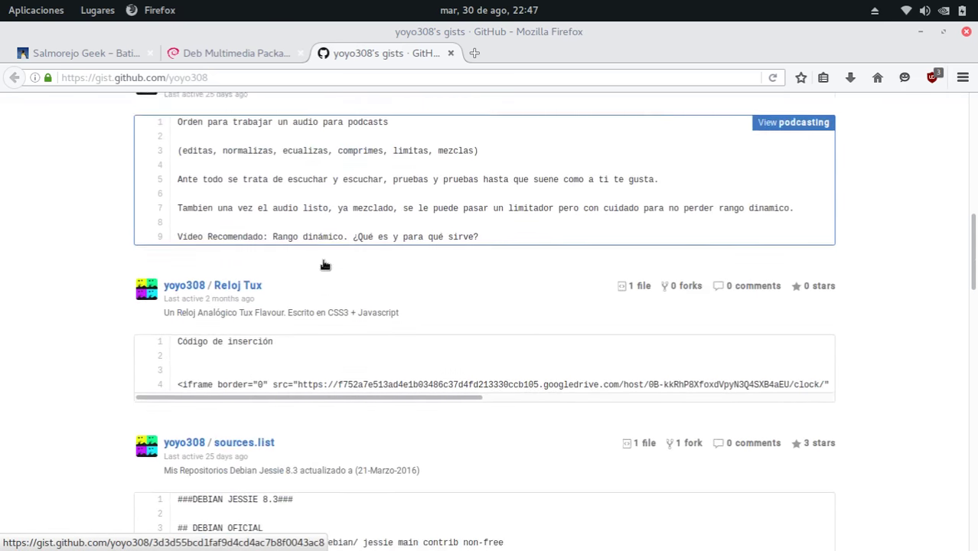
scroll(322, 264, "down", 5)
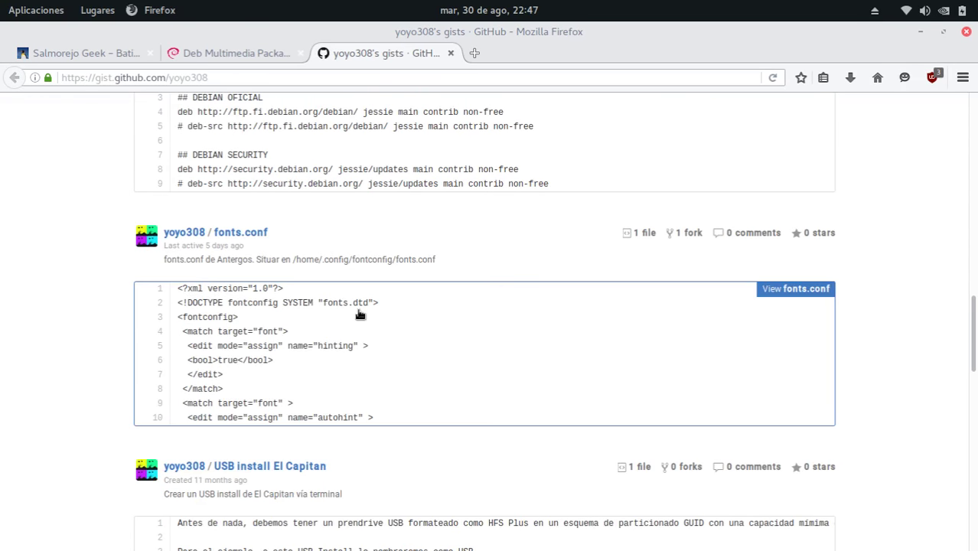
left_click_drag(438, 258, 291, 263)
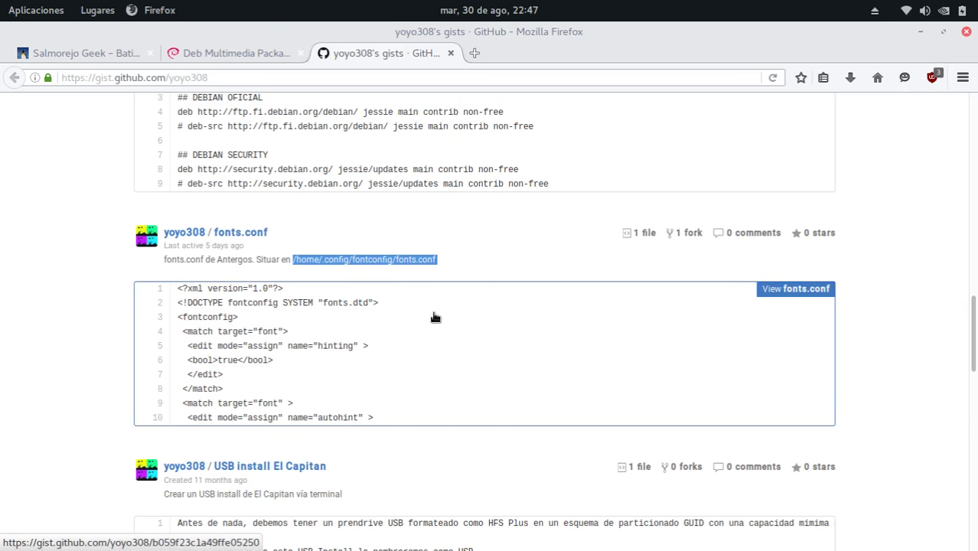
left_click(407, 345)
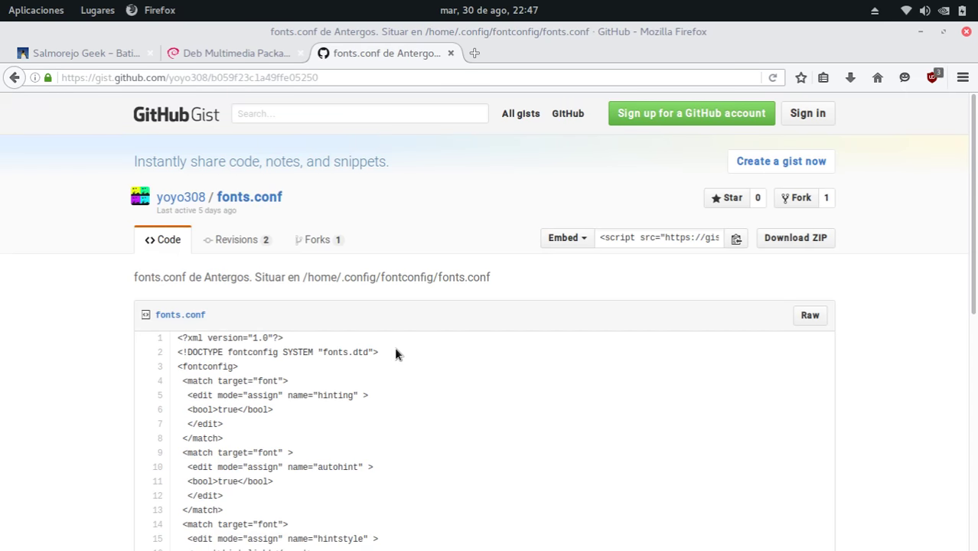
Review the fonts.conf gist, open its raw version and copy the entire XML content.
scroll(395, 348, "down", 9)
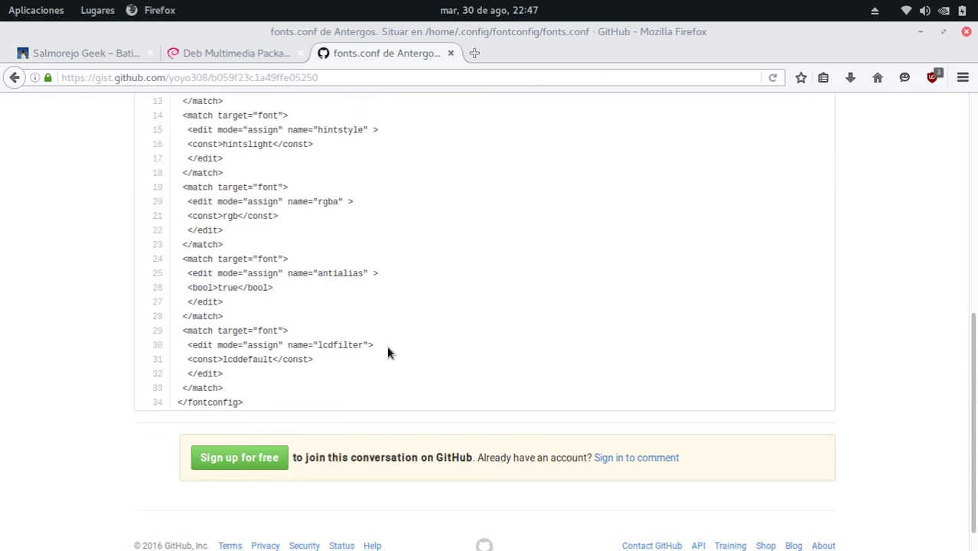
scroll(344, 357, "up", 3)
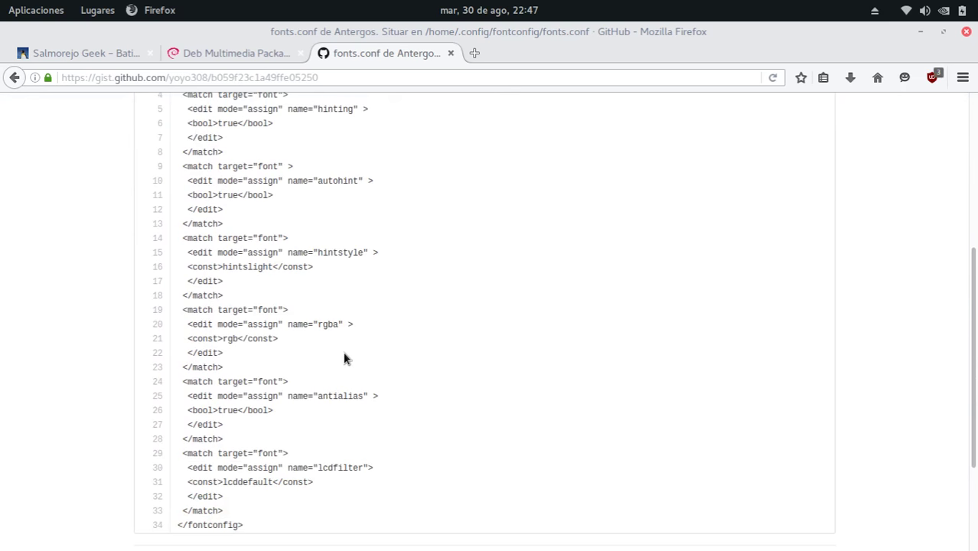
scroll(343, 357, "up", 4)
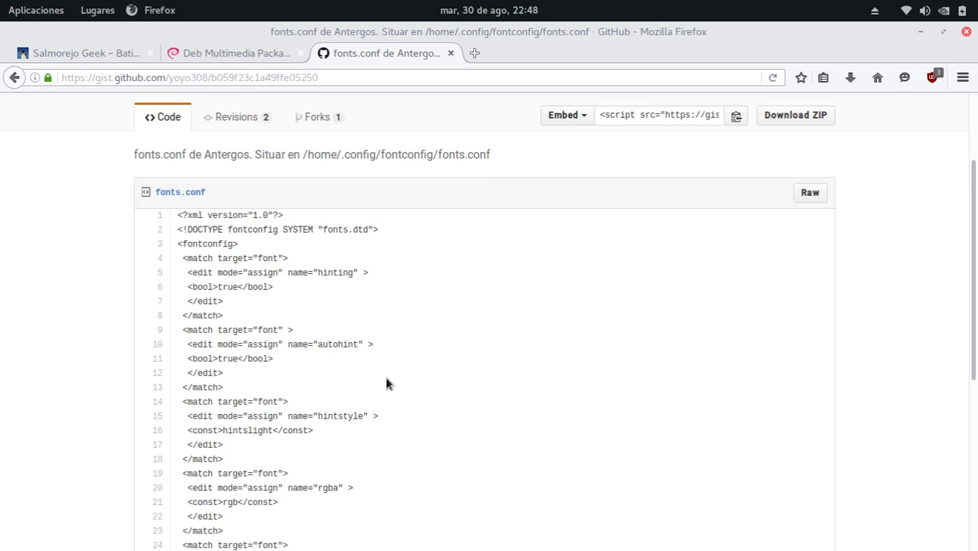
scroll(360, 337, "down", 5)
scroll(360, 295, "up", 3)
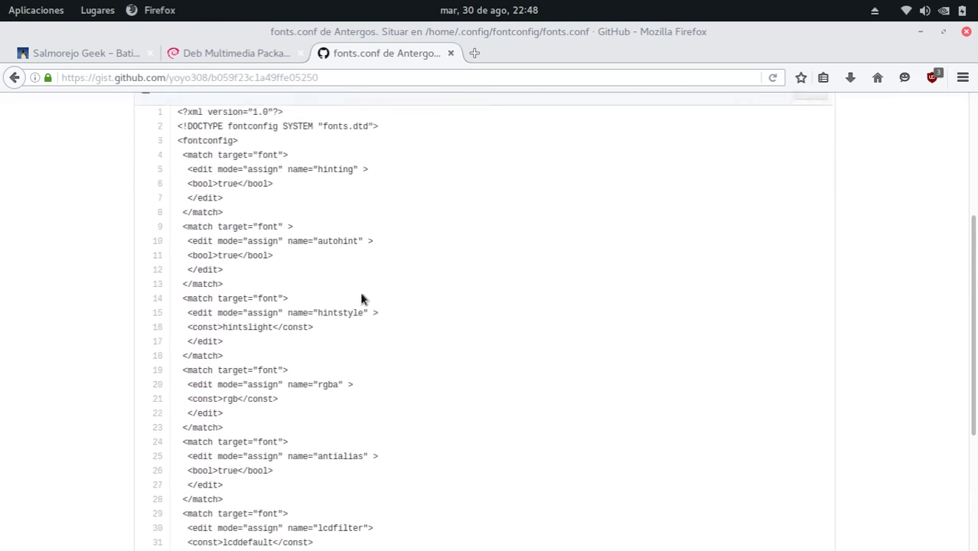
scroll(361, 299, "up", 3)
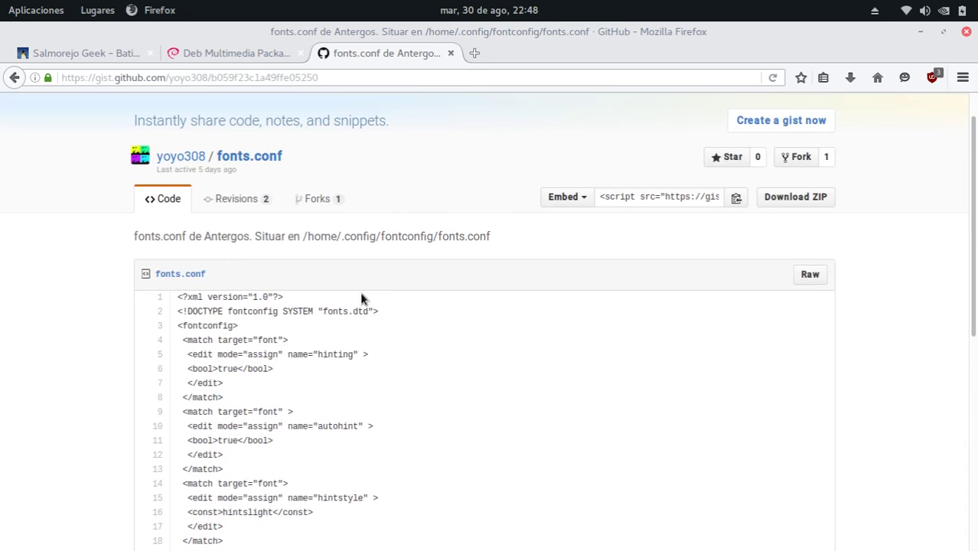
left_click(809, 274)
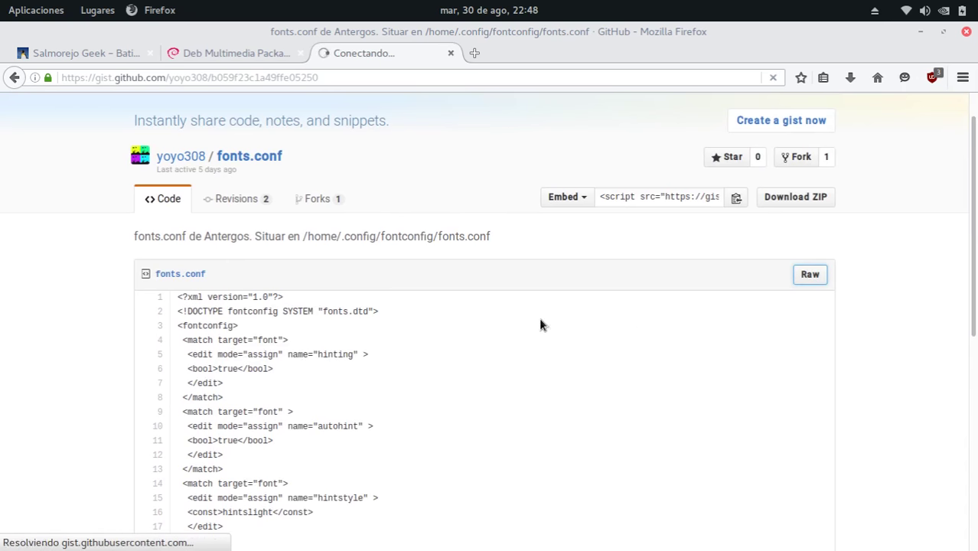
left_click_drag(70, 442, 1, 88)
right_click(27, 153)
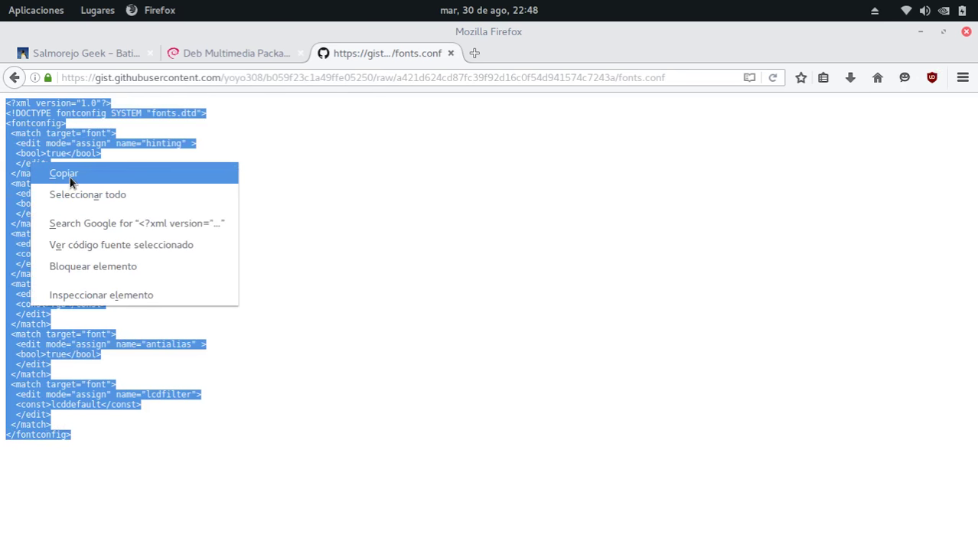
left_click(38, 171)
left_click(233, 407)
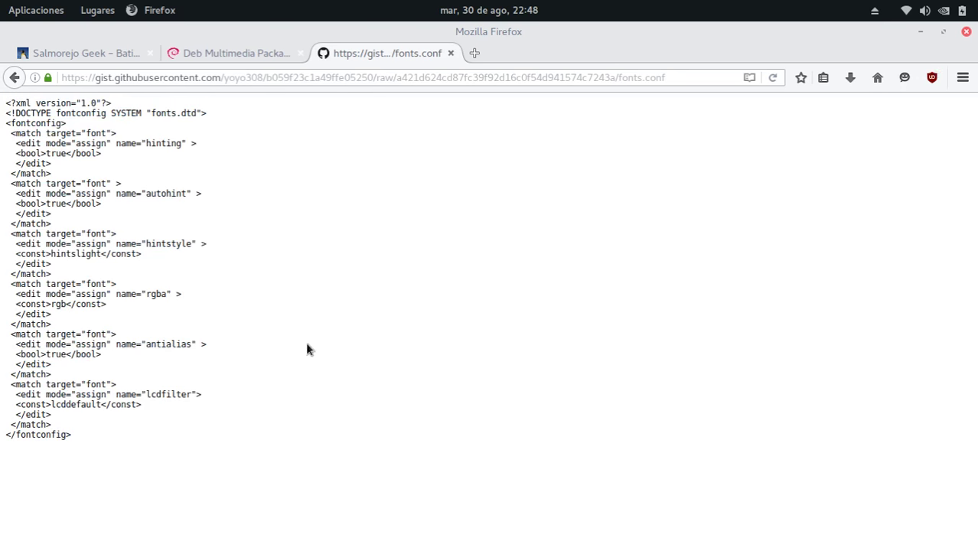
Minimize the browser and paste the copied font configuration into a new document in the text editor.
left_click(921, 33)
left_click(433, 524)
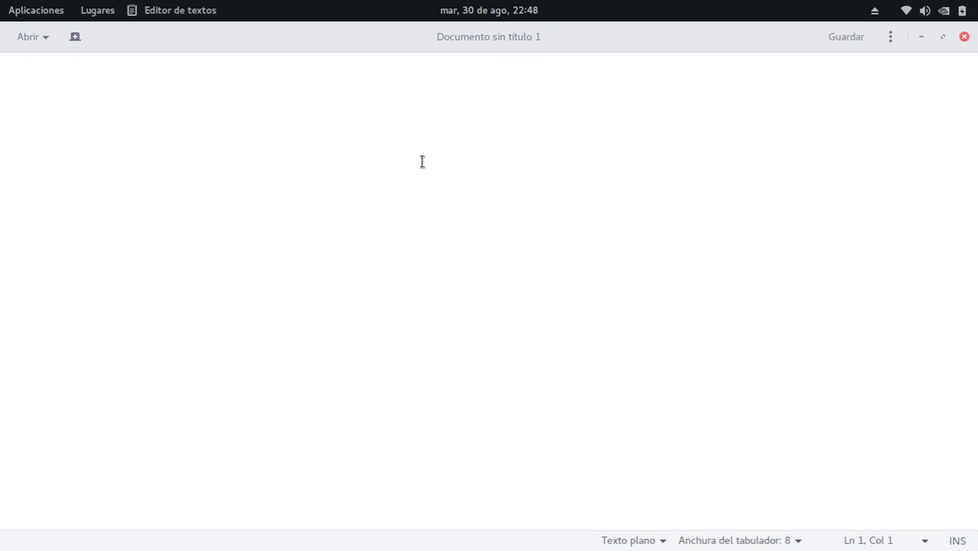
right_click(423, 160)
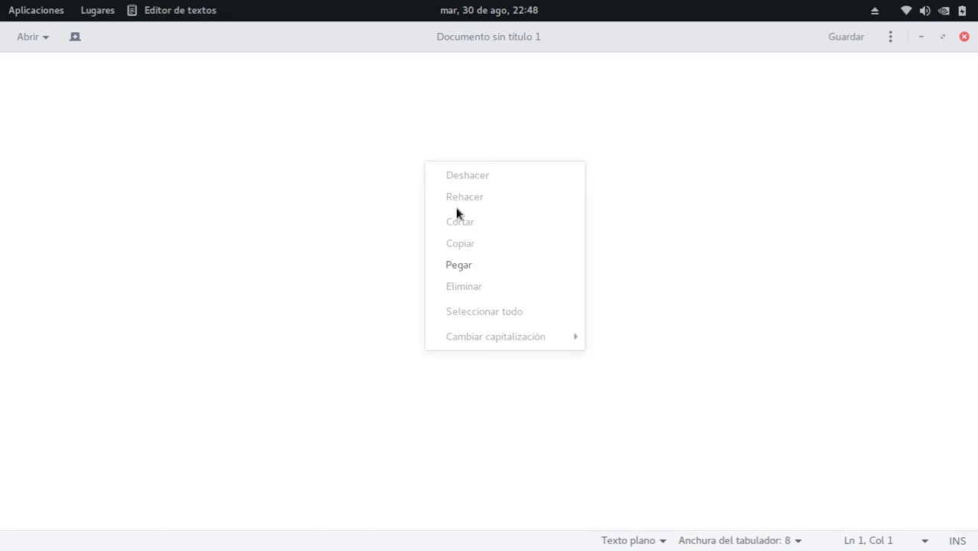
left_click(473, 272)
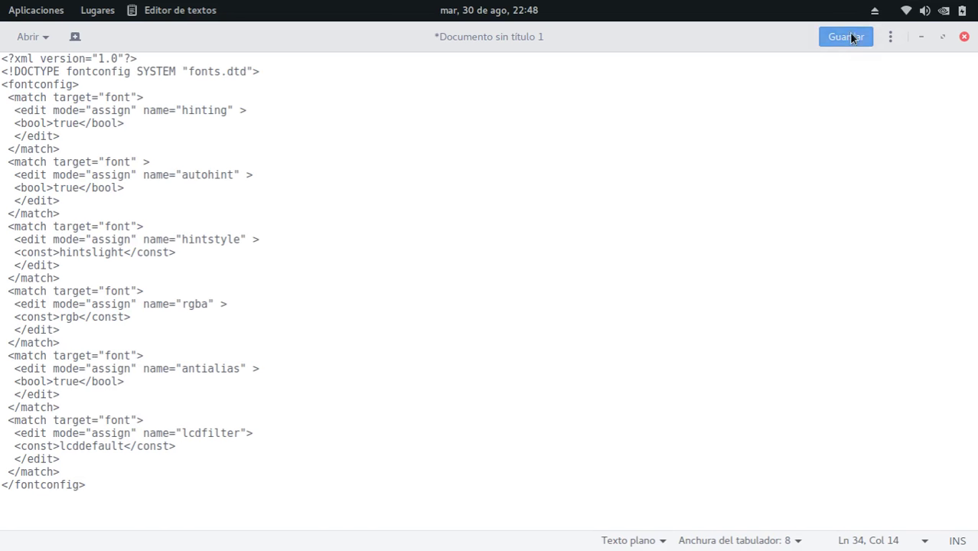
Save the document as fonts.conf in the home folder and close the text editor.
left_click(848, 35)
left_click(504, 131)
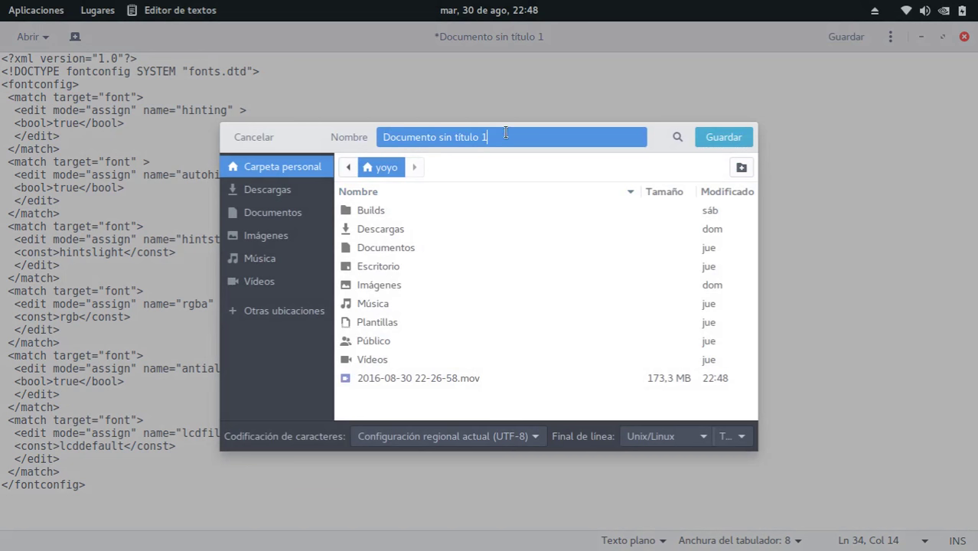
left_click_drag(505, 134, 355, 132)
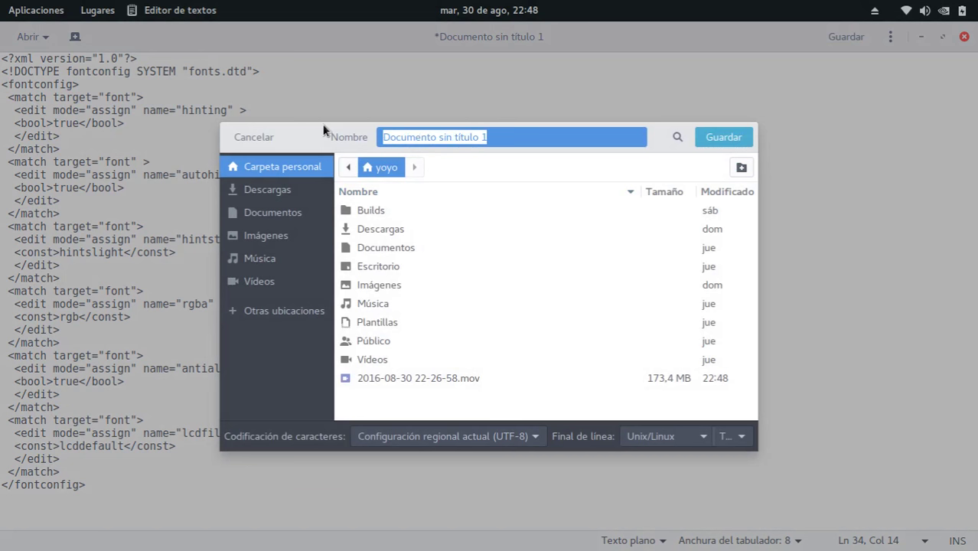
type("fonts.conf")
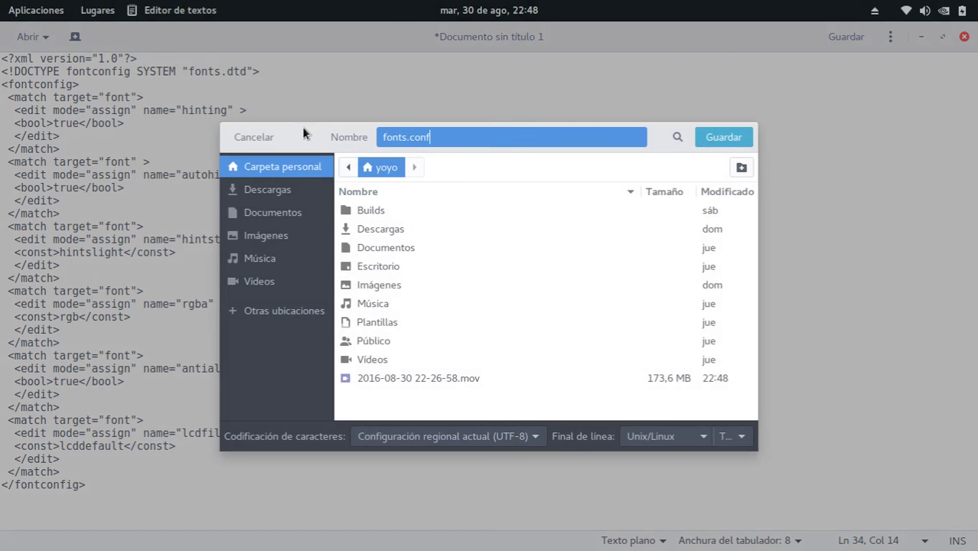
left_click(723, 137)
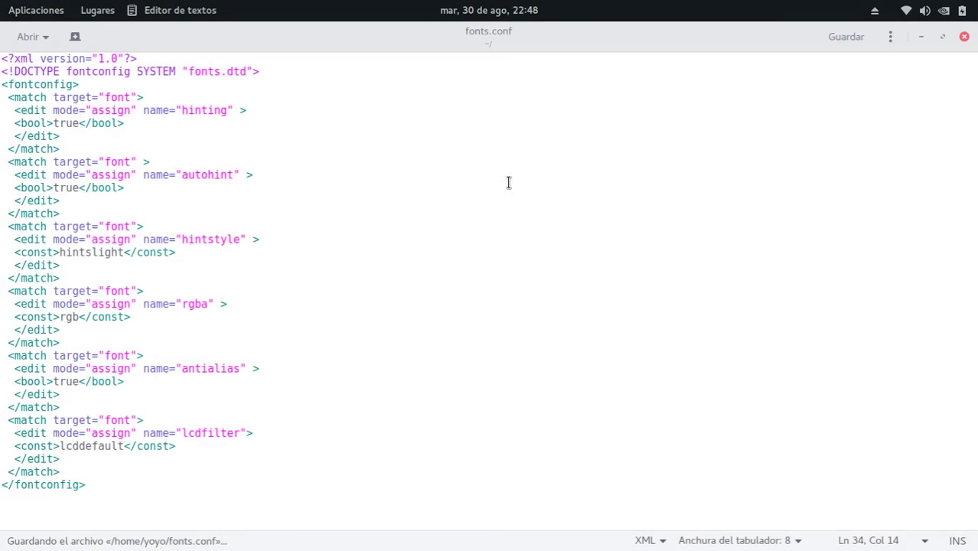
key("ctrl+q")
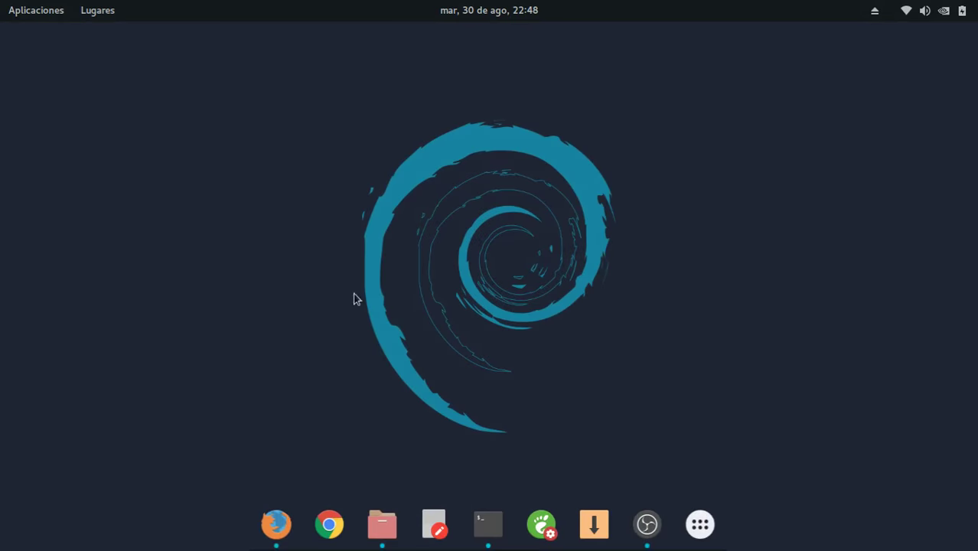
Open the home folder in the file manager and show its hidden files.
left_click(381, 524)
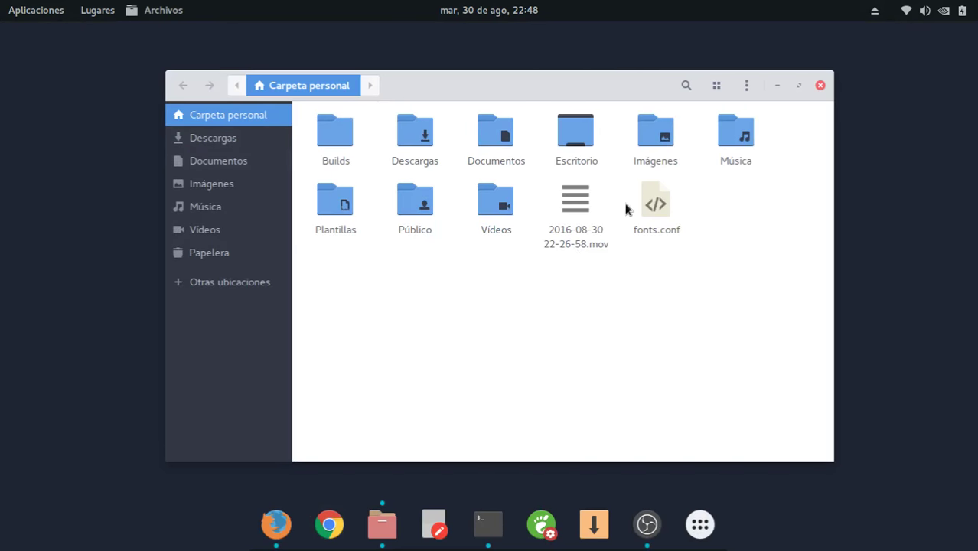
left_click(718, 86)
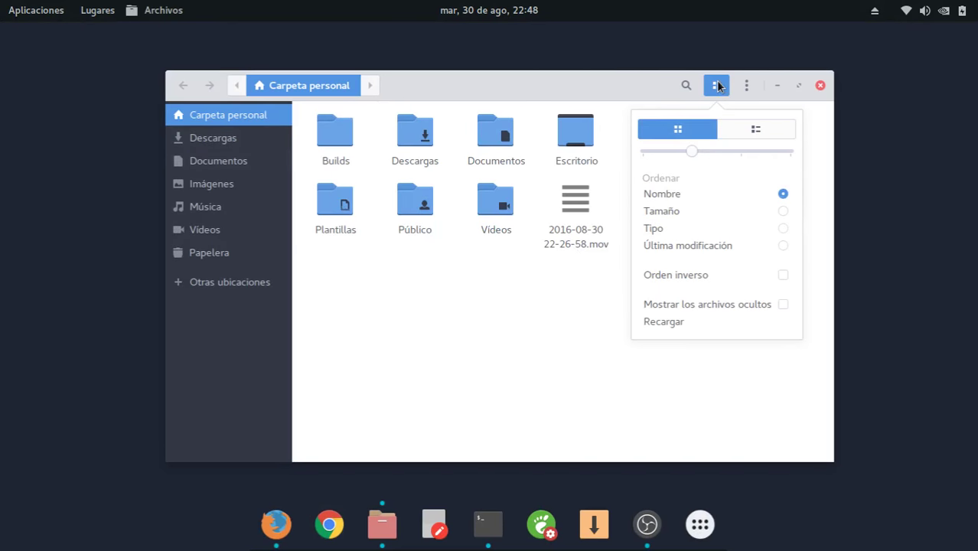
left_click(720, 307)
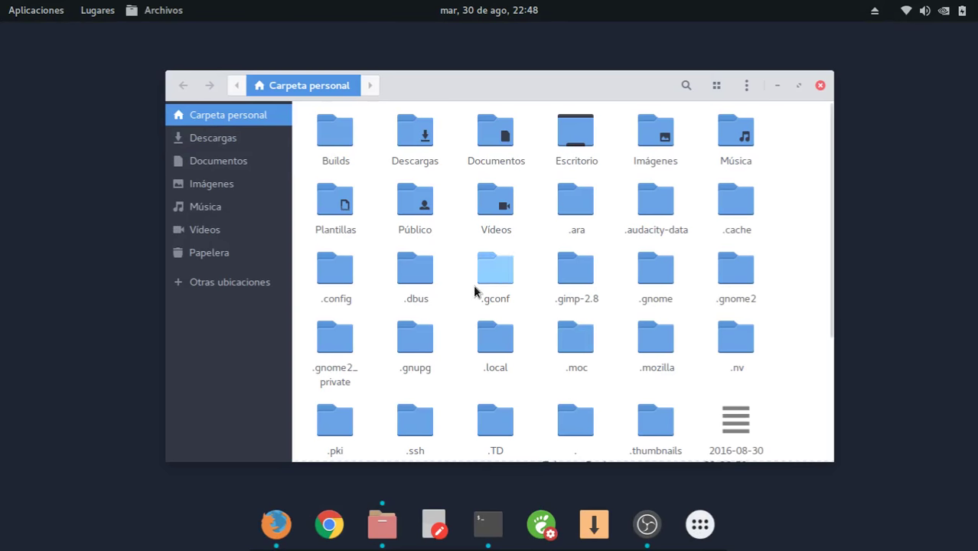
Go into the hidden .config folder and open its fontconfig subfolder.
double_click(354, 269)
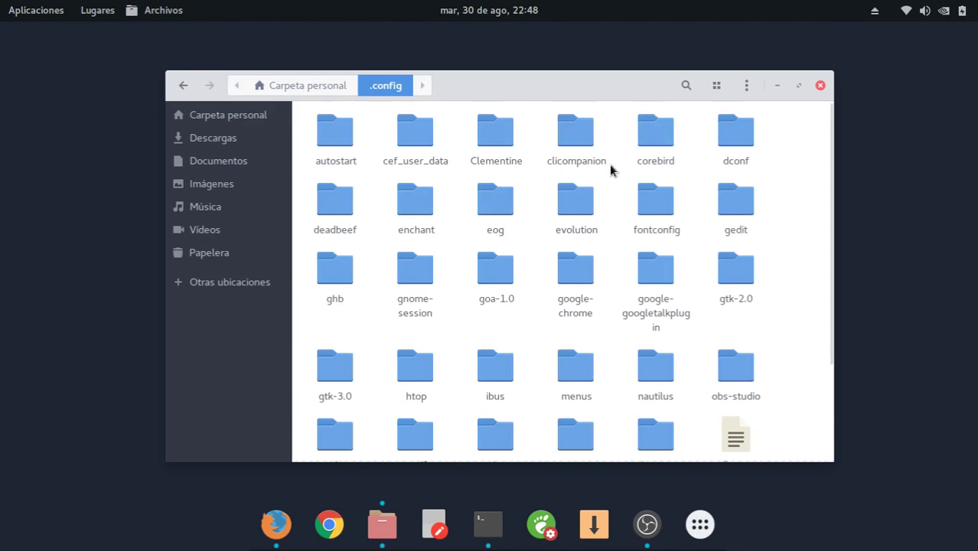
scroll(447, 306, "down", 3)
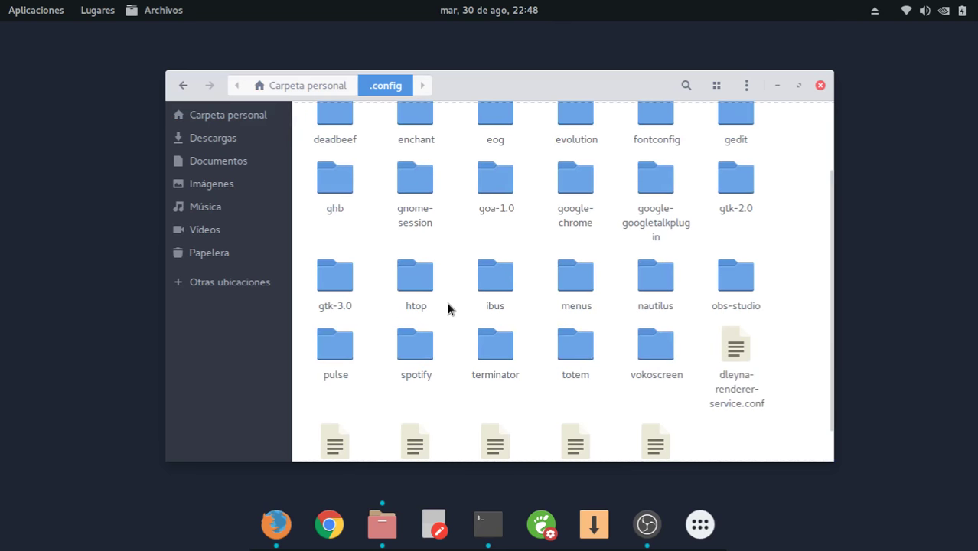
scroll(446, 306, "up", 3)
left_click(653, 205)
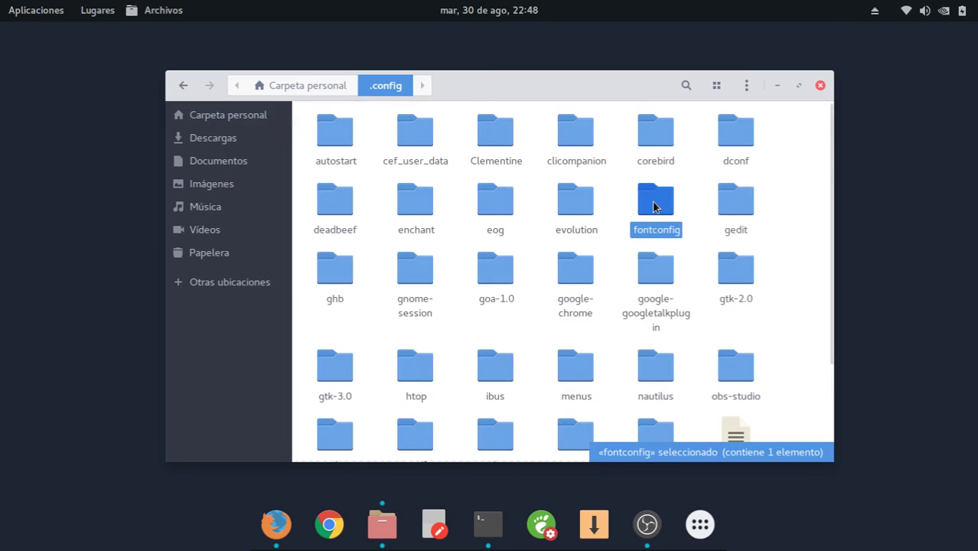
double_click(655, 202)
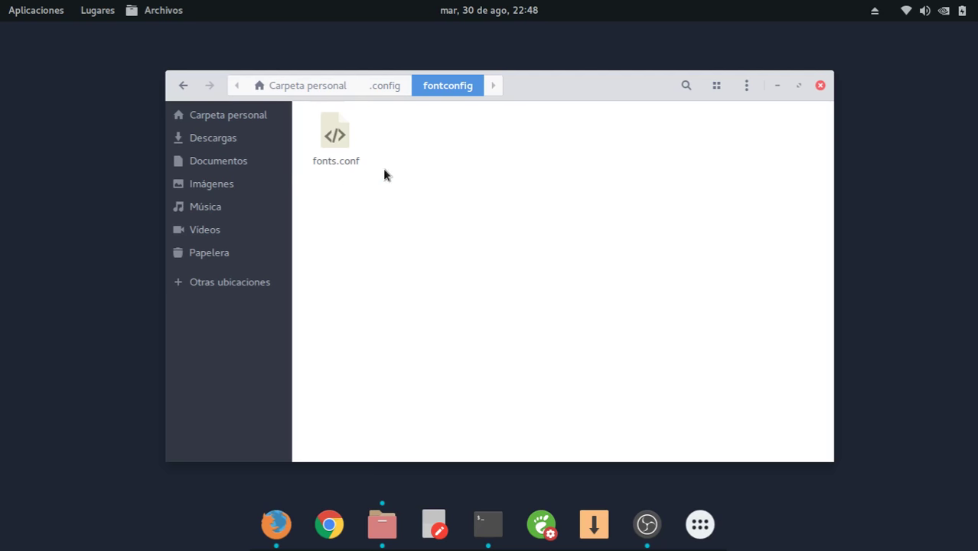
right_click(356, 147)
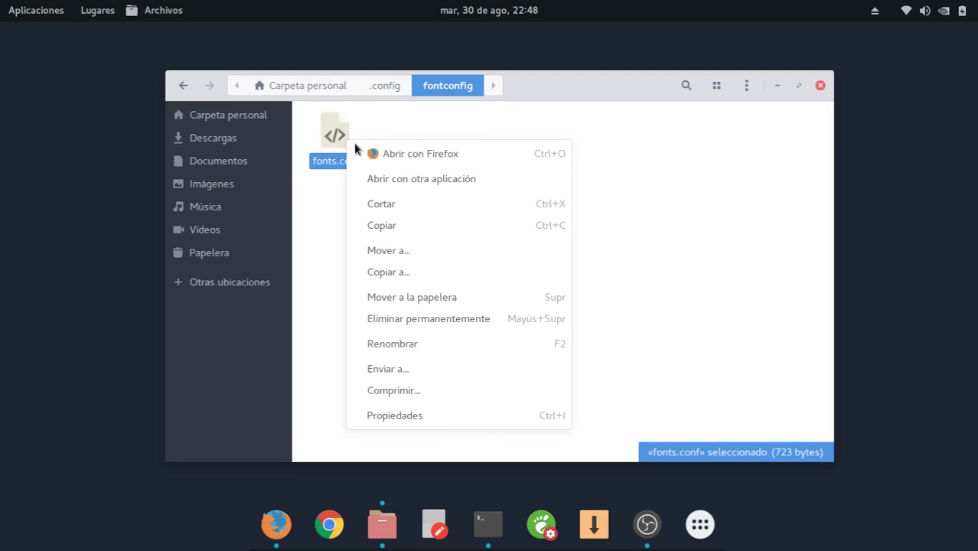
left_click(381, 178)
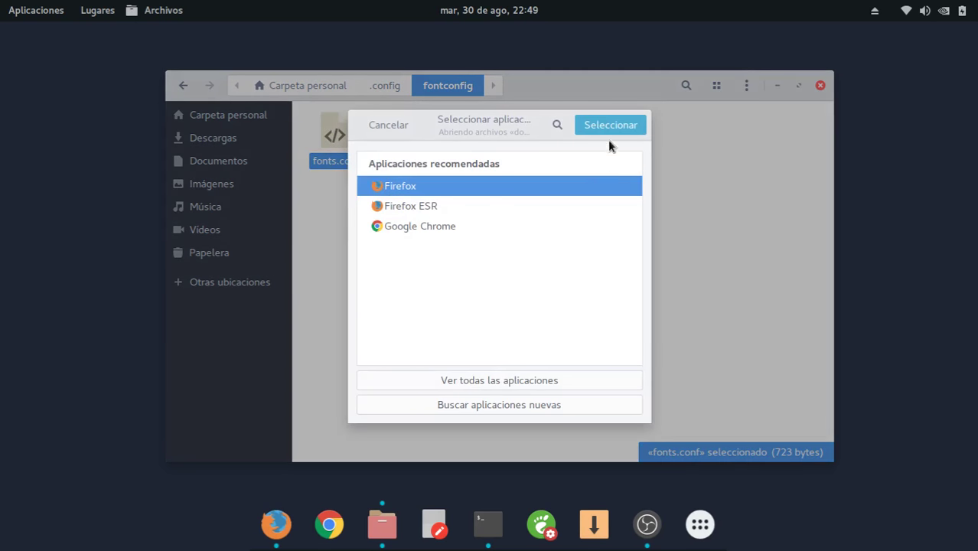
left_click(374, 123)
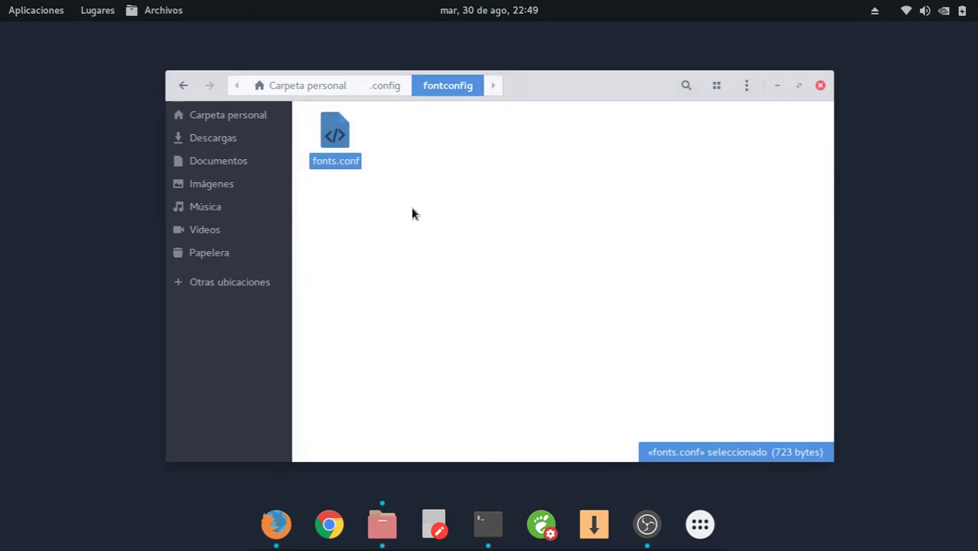
left_click(414, 214)
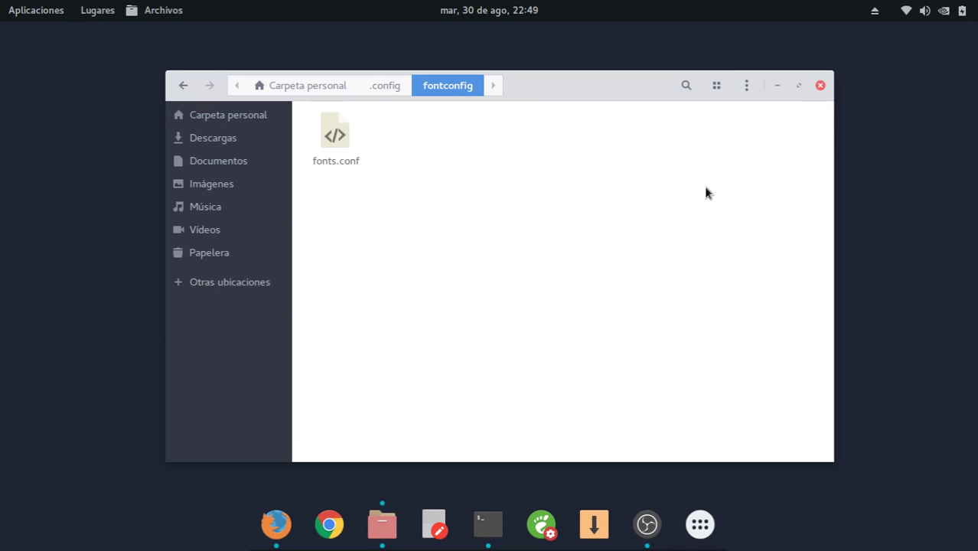
Close the file manager, switch to Firefox and open the Salmorejo Geek article about customizing Debian testing (Stretch) Gnome.
left_click(820, 85)
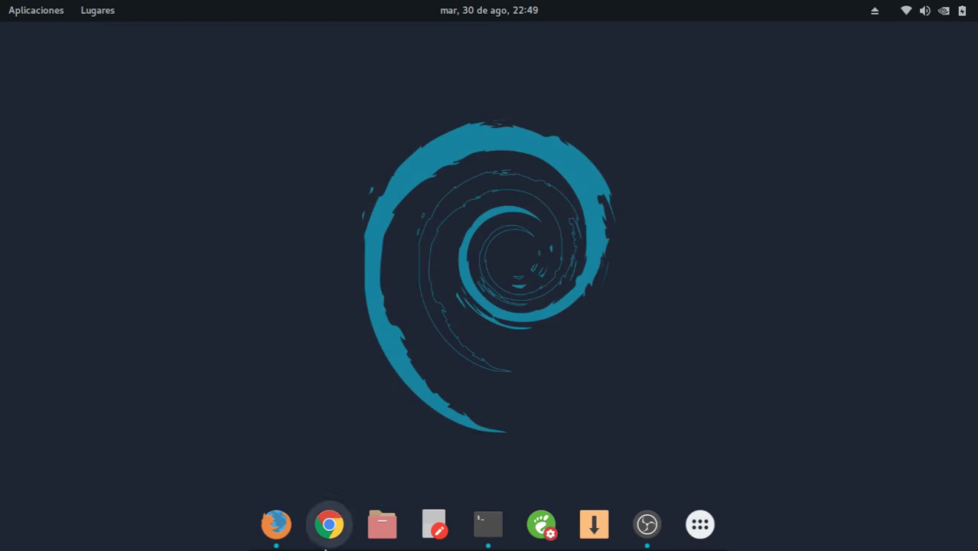
left_click(267, 530)
left_click(46, 53)
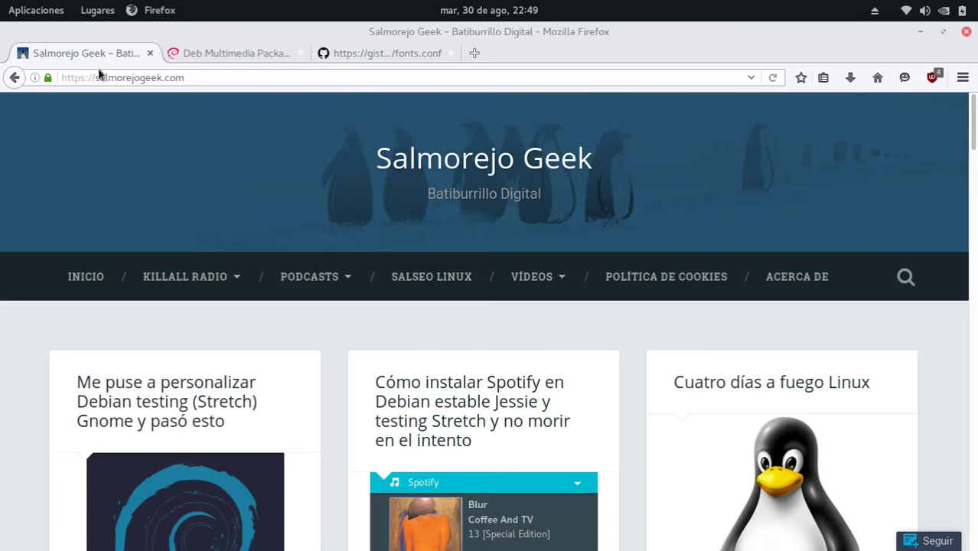
scroll(153, 224, "down", 3)
left_click(164, 255)
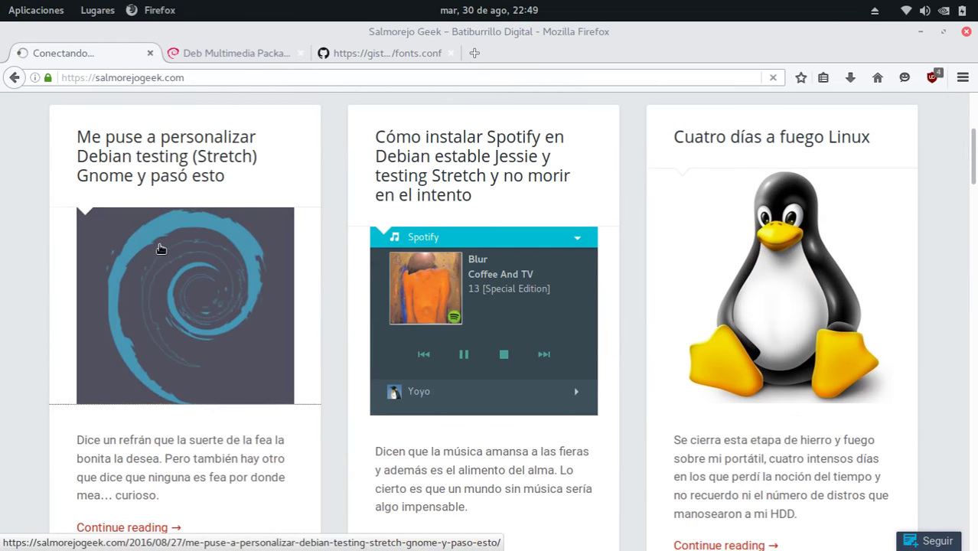
Examine the font rendering in the article, highlight its first two paragraphs and minimize the browser.
scroll(123, 280, "down", 8)
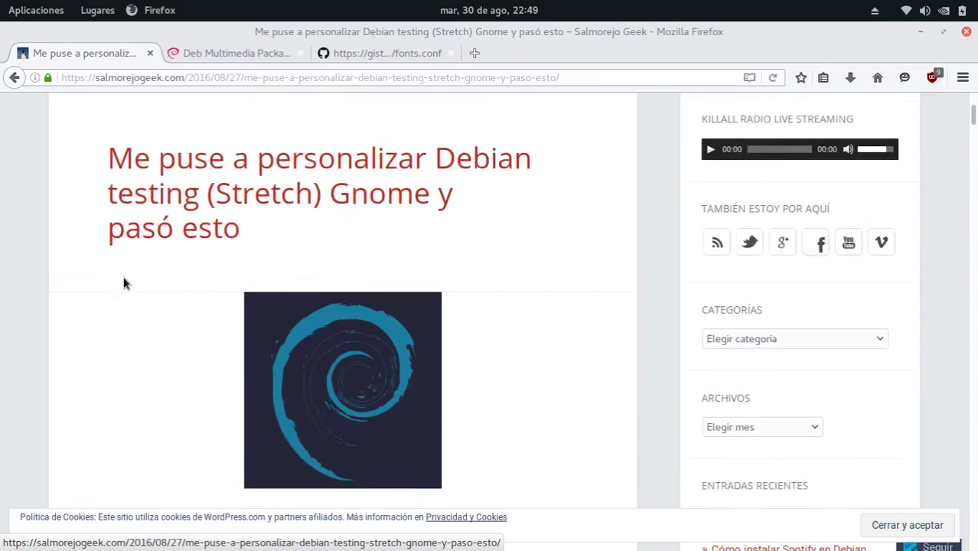
scroll(115, 283, "down", 2)
scroll(84, 285, "up", 3)
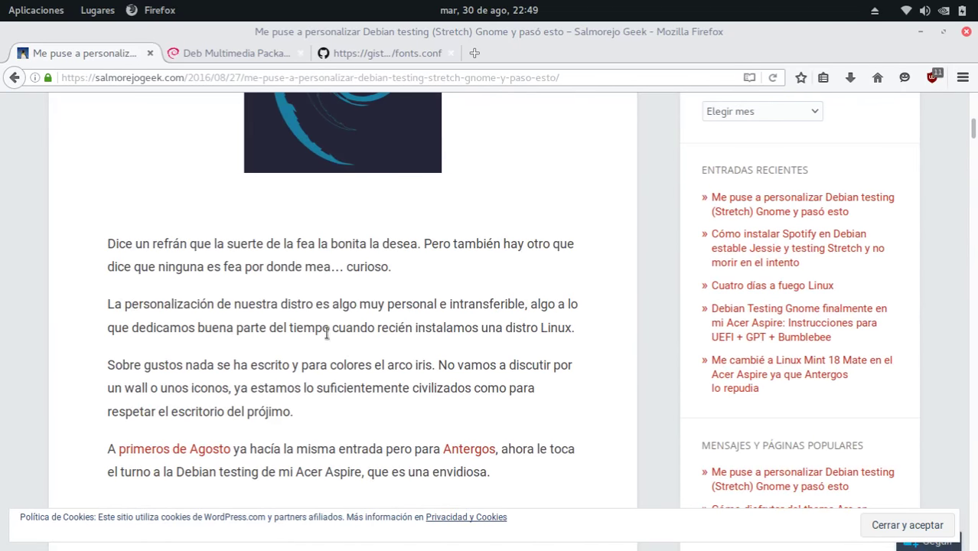
left_click_drag(576, 327, 92, 238)
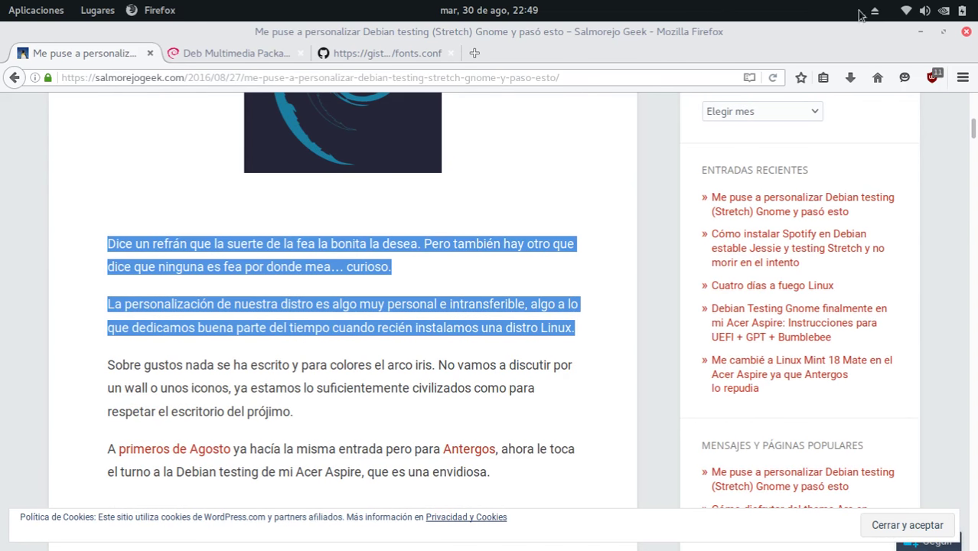
left_click(919, 33)
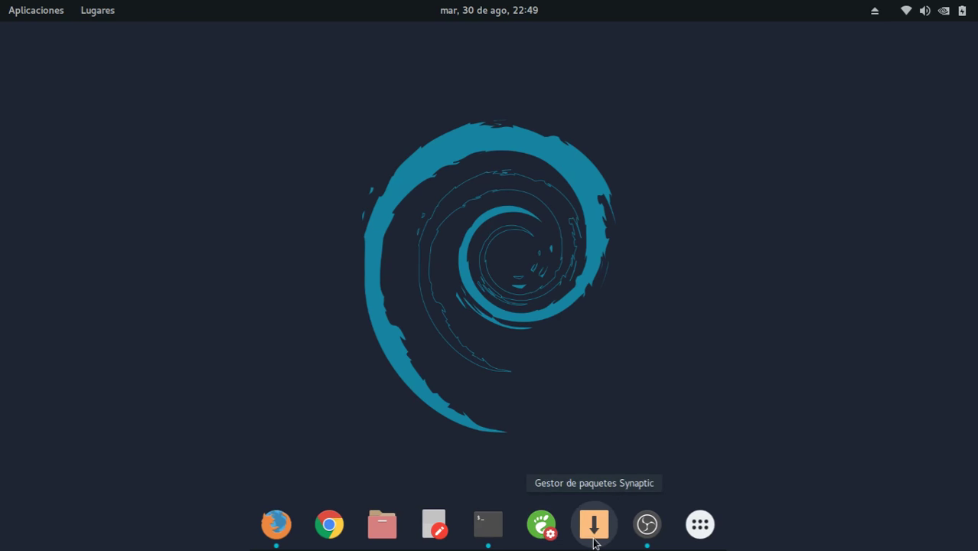
Open the GNOME Tweak Tool, review the full list of shell extensions and close the tool.
left_click(541, 524)
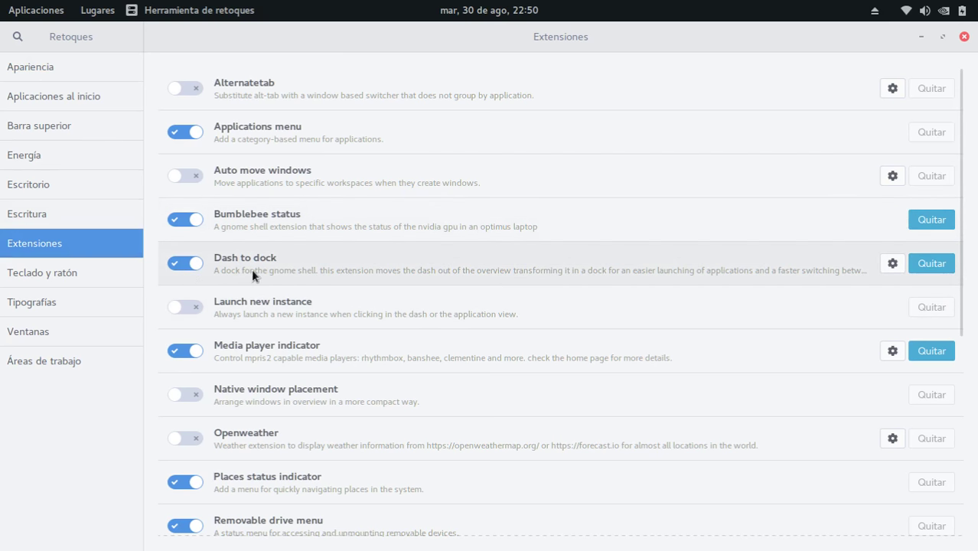
left_click(934, 10)
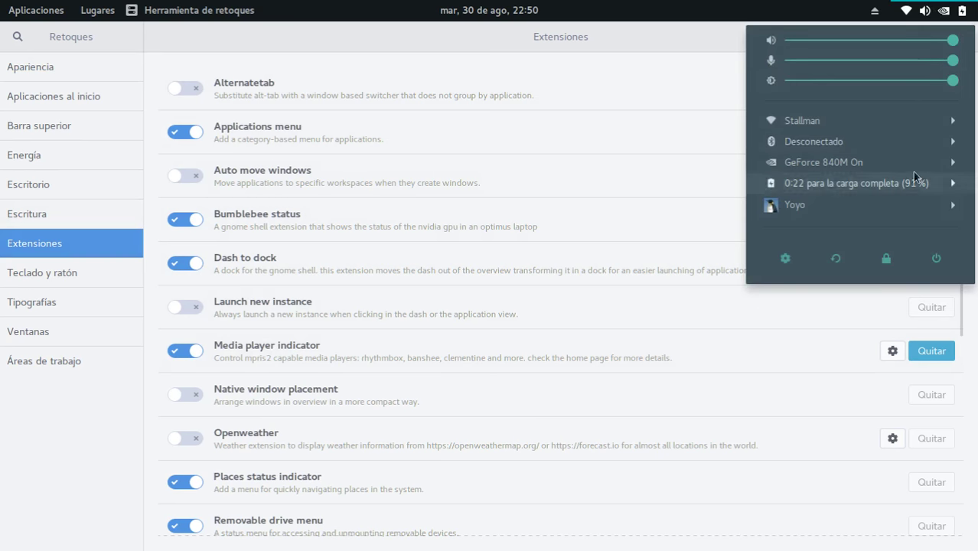
left_click(76, 481)
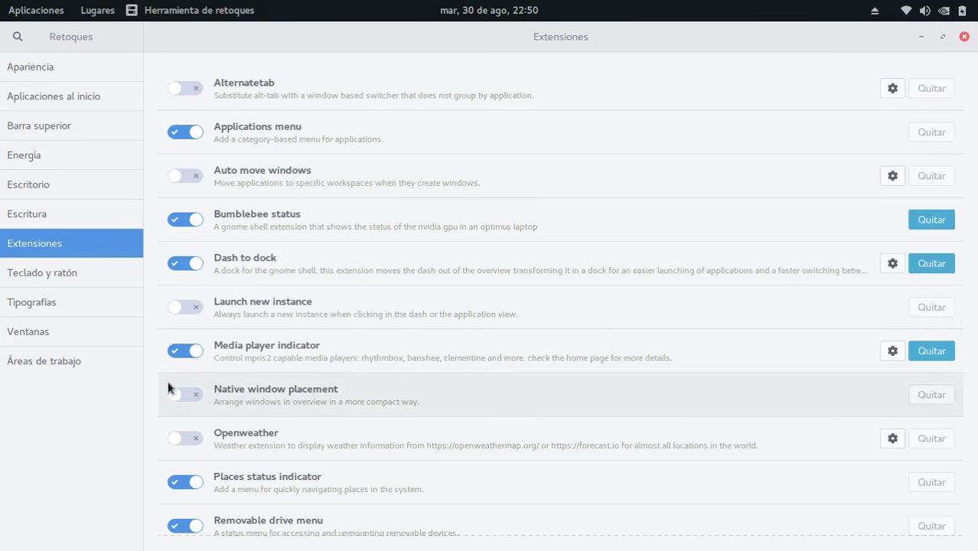
scroll(239, 351, "down", 4)
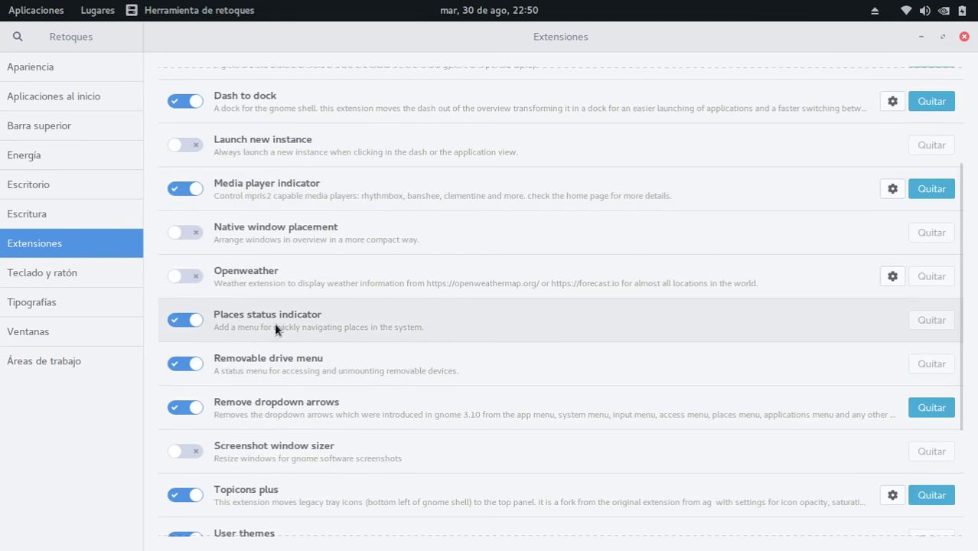
scroll(283, 329, "down", 4)
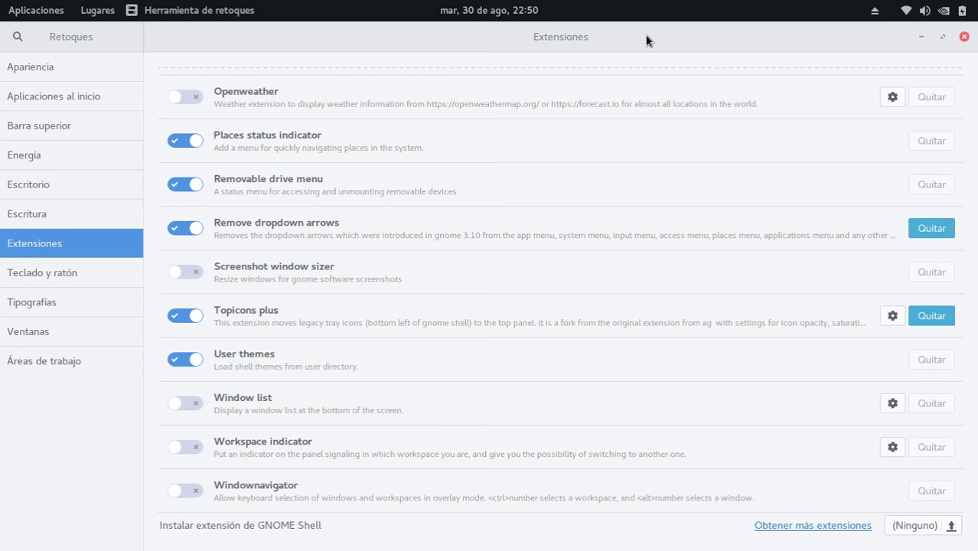
left_click(918, 39)
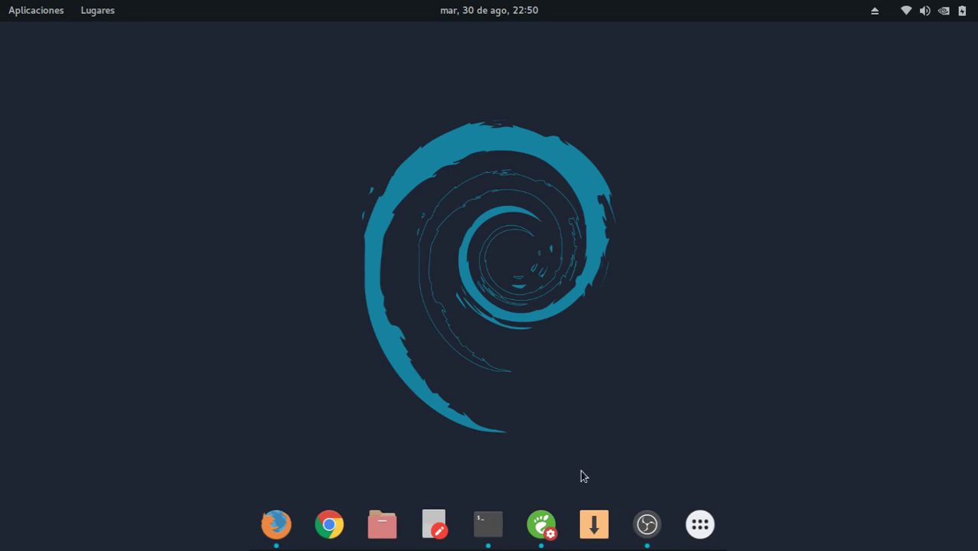
left_click(540, 526)
left_click(961, 36)
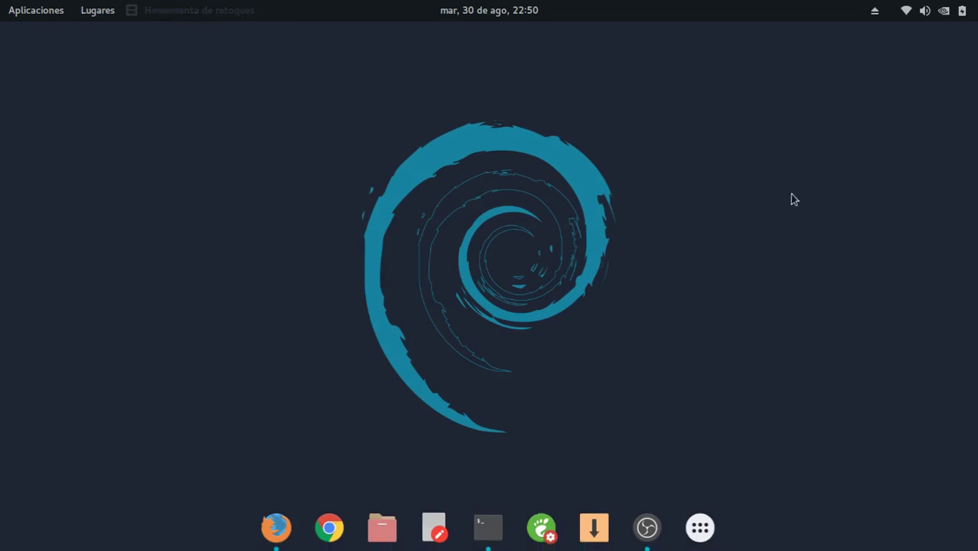
Launch the Synaptic package manager and authenticate with the administrator password.
left_click(593, 523)
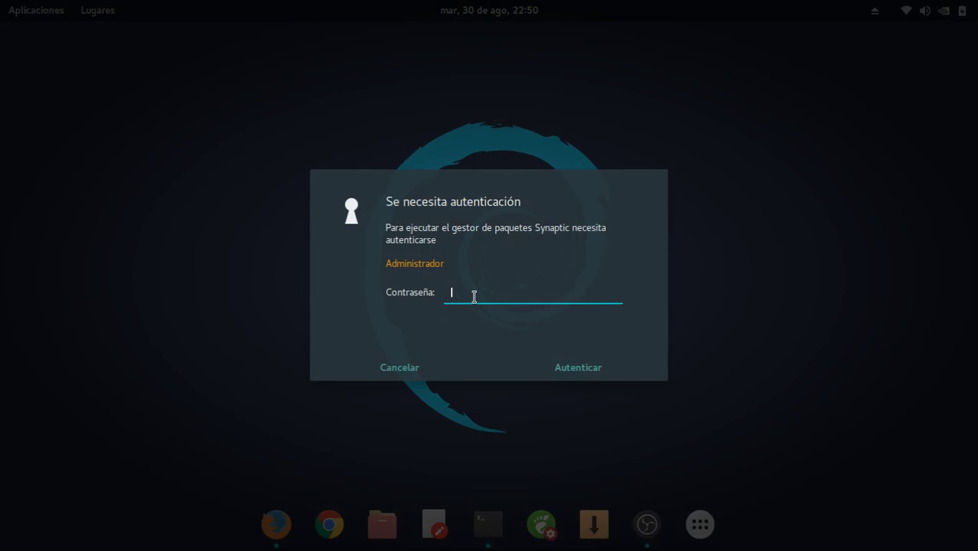
type("••••••••")
key("Return")
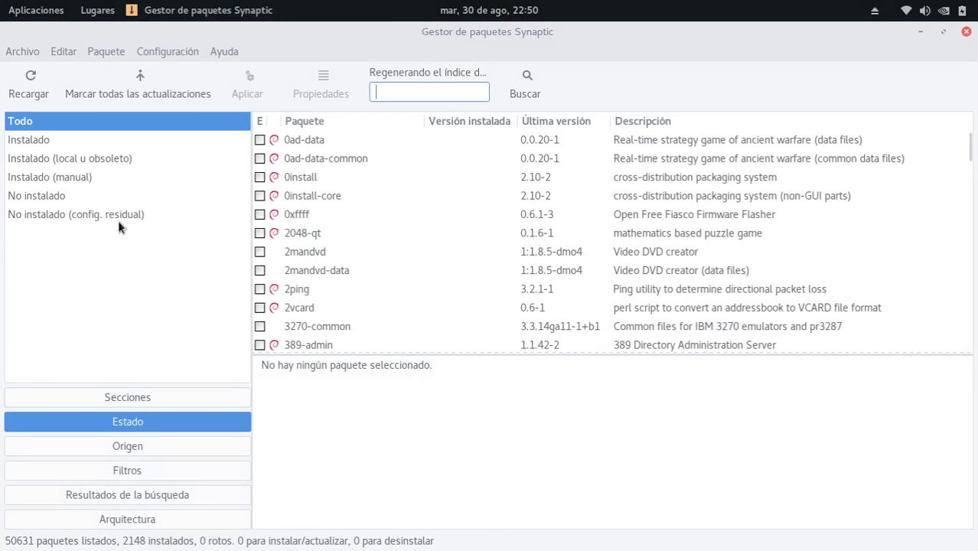
List the installed packages by status, first all installed ones and then the local or obsolete ones.
left_click(118, 221)
left_click(39, 139)
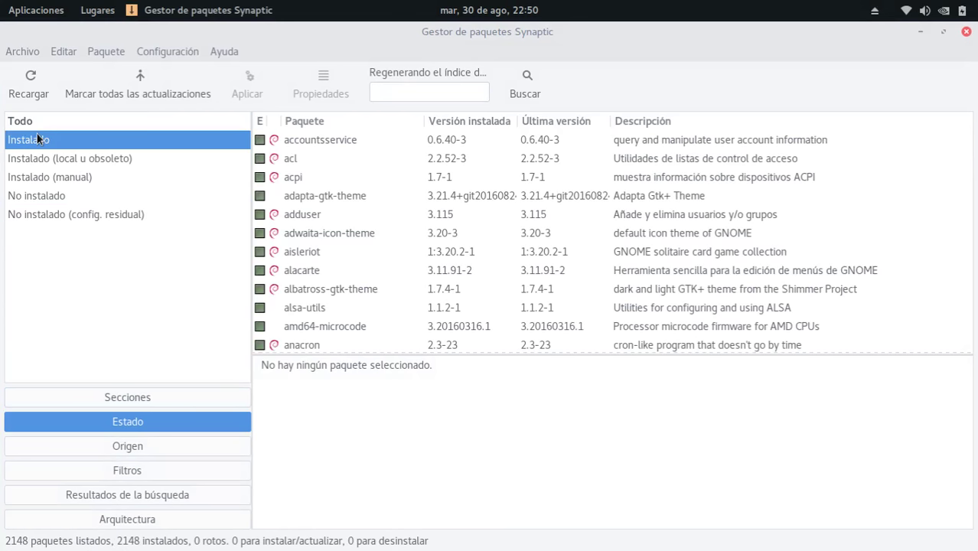
left_click(39, 158)
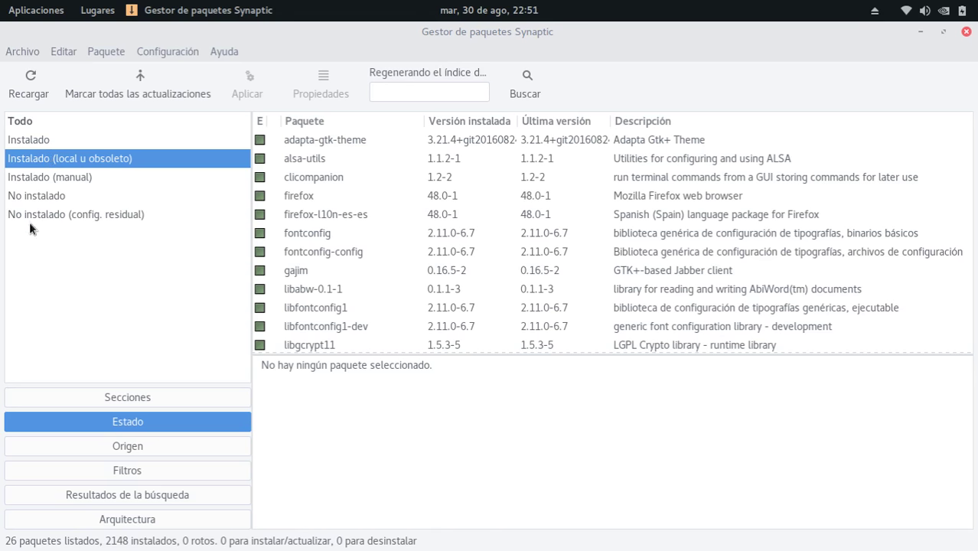
Organize the packages by section and look through the available section categories.
left_click(143, 395)
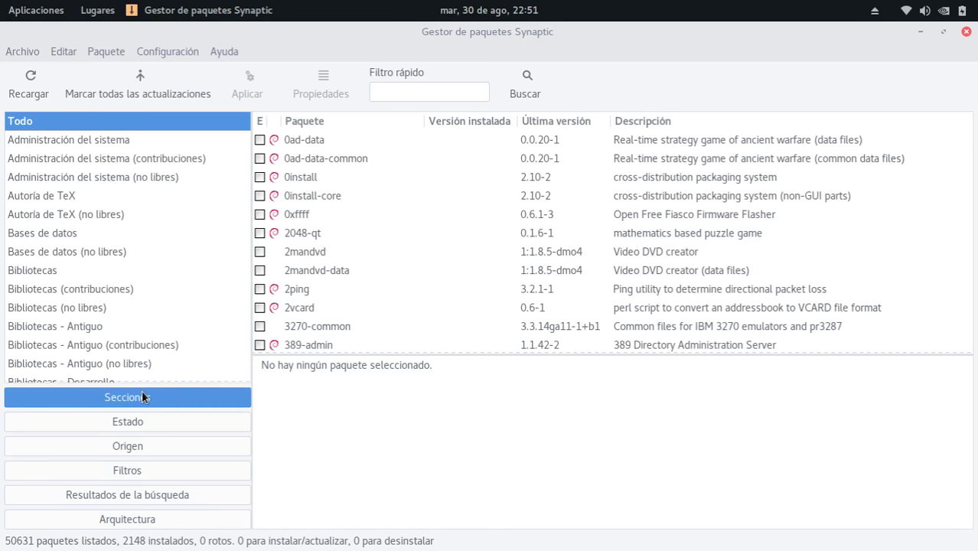
scroll(80, 282, "down", 3)
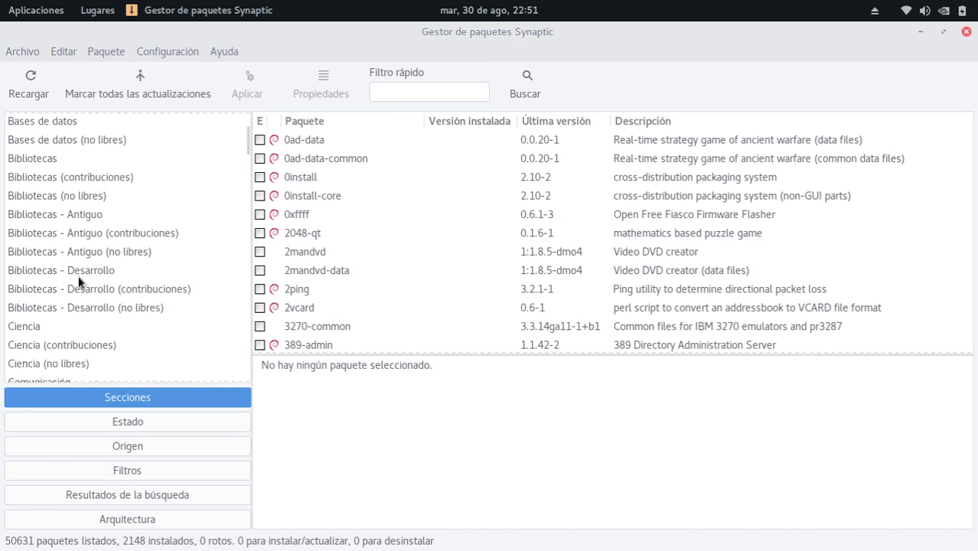
scroll(79, 273, "down", 3)
scroll(78, 269, "up", 6)
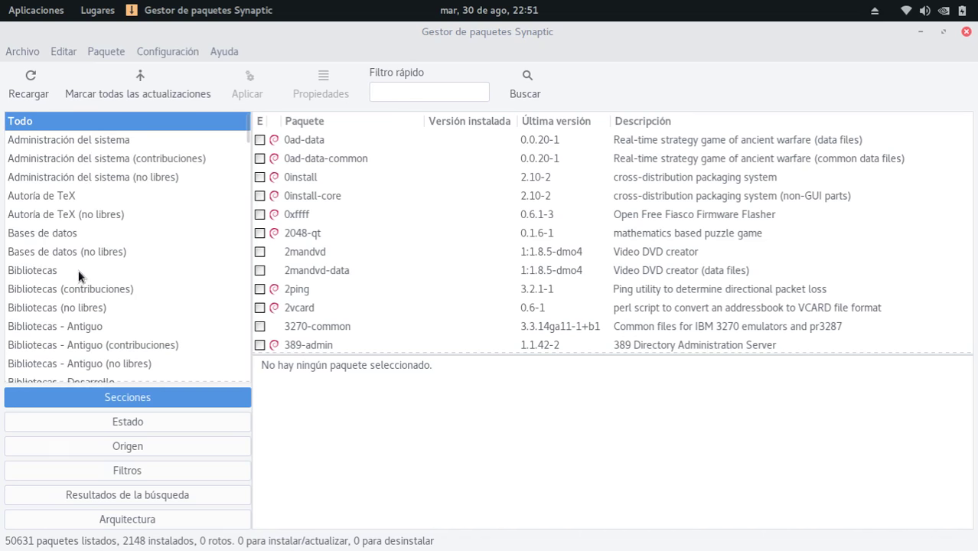
Try filtering the Administración del sistema section for ffmpeg, then clear the filter.
left_click(75, 140)
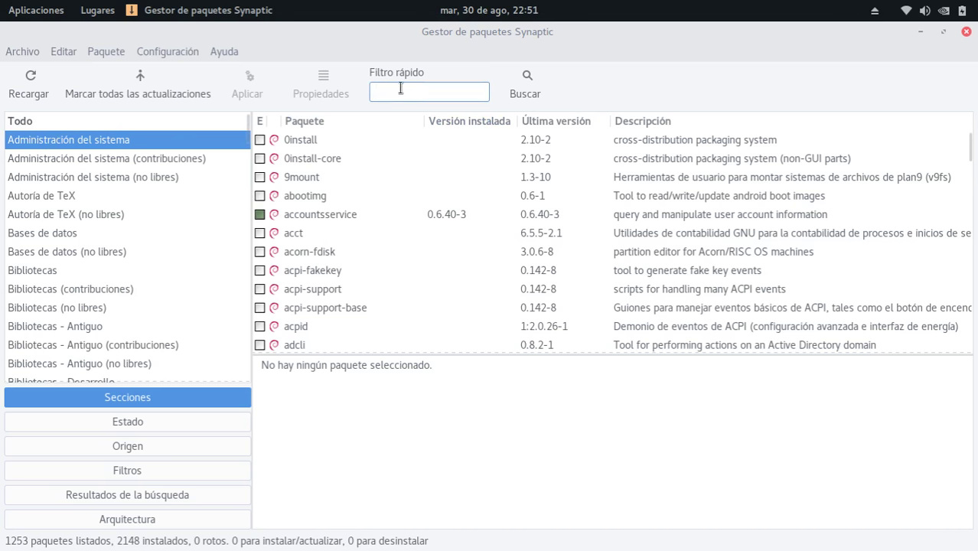
type("ffmpeg")
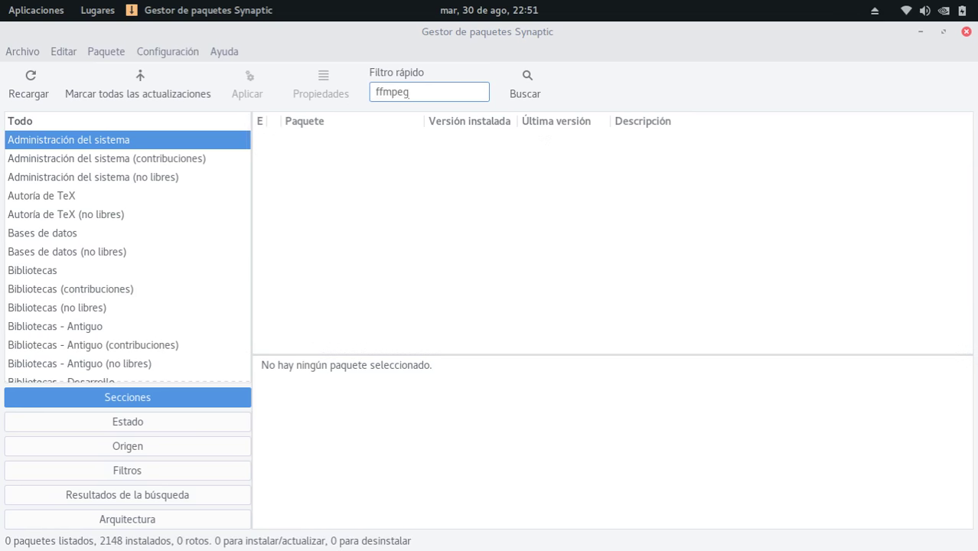
key("BackSpace")
key("BackSpace")
key("BackSpace")
key("BackSpace")
key("BackSpace")
key("BackSpace")
Show the packages of all sections, filter them by ffmpeg and look through the matches.
left_click(56, 117)
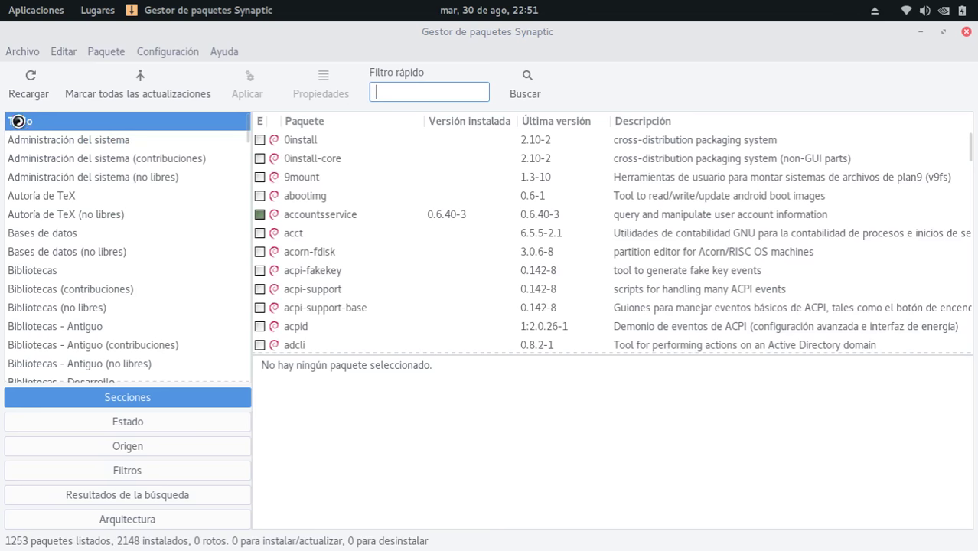
left_click(389, 89)
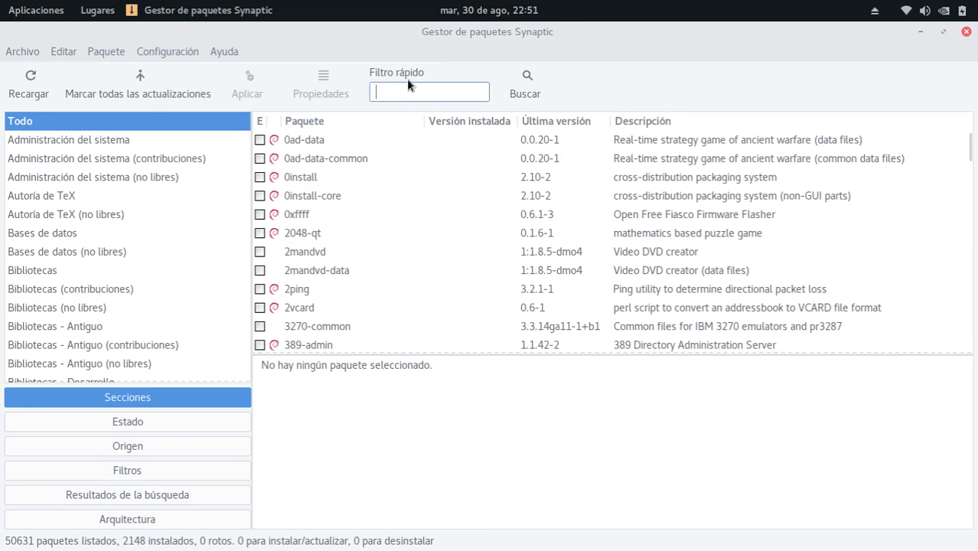
type("ffmpeg")
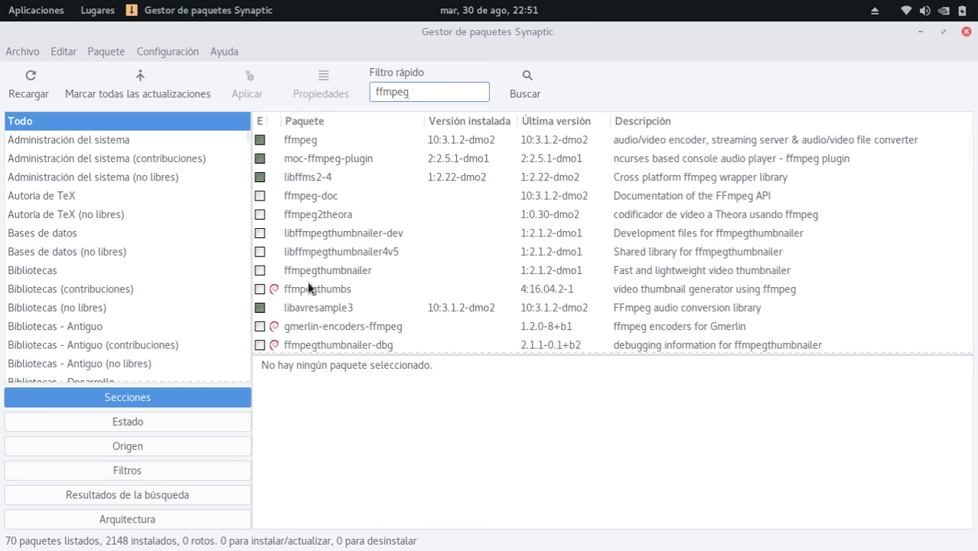
scroll(437, 235, "down", 10)
scroll(437, 234, "up", 10)
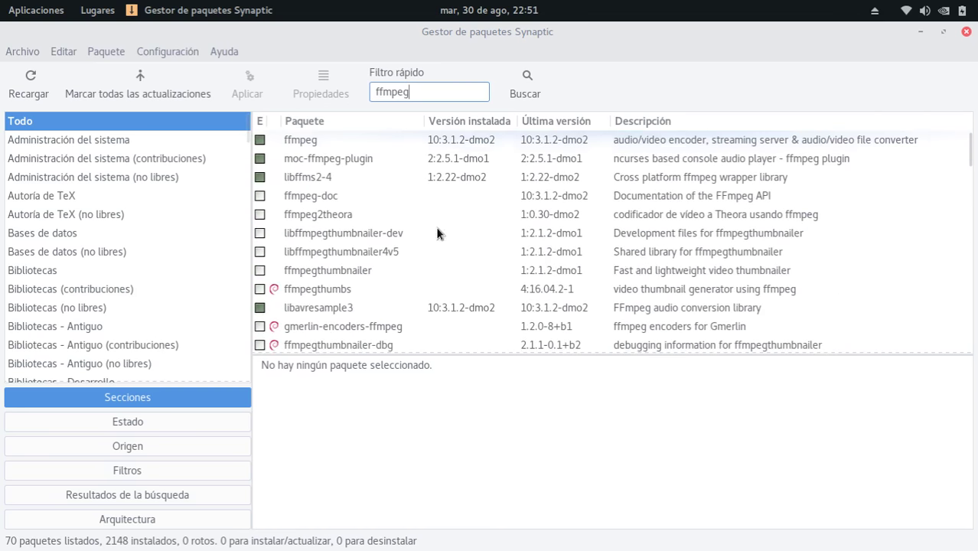
Filter the packages by nvidia instead, widen the package name column and look through the matches.
double_click(410, 86)
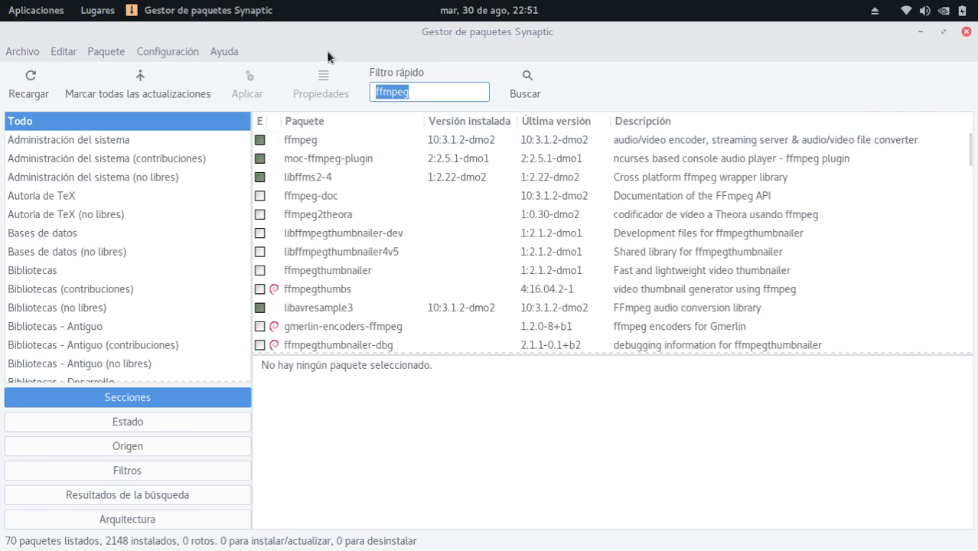
type("nvidia")
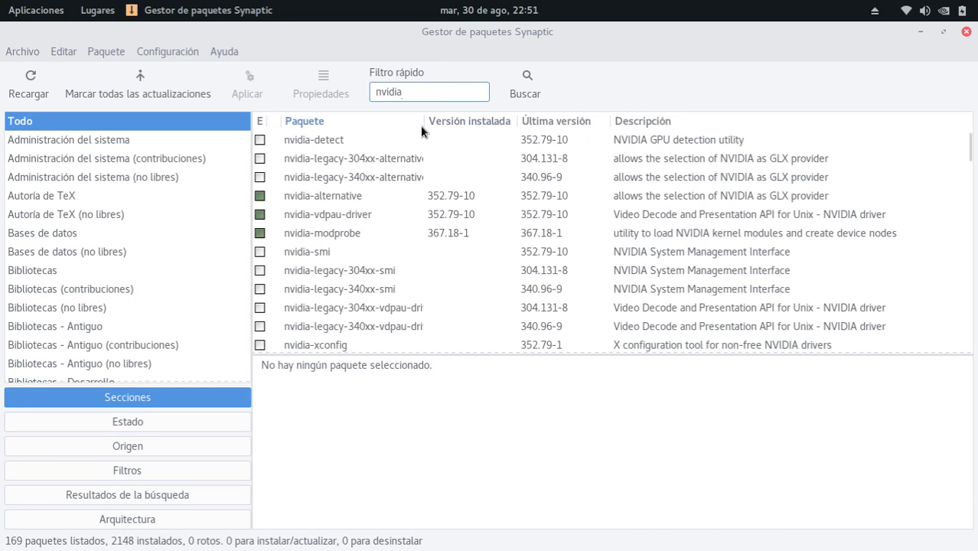
left_click_drag(424, 125, 584, 138)
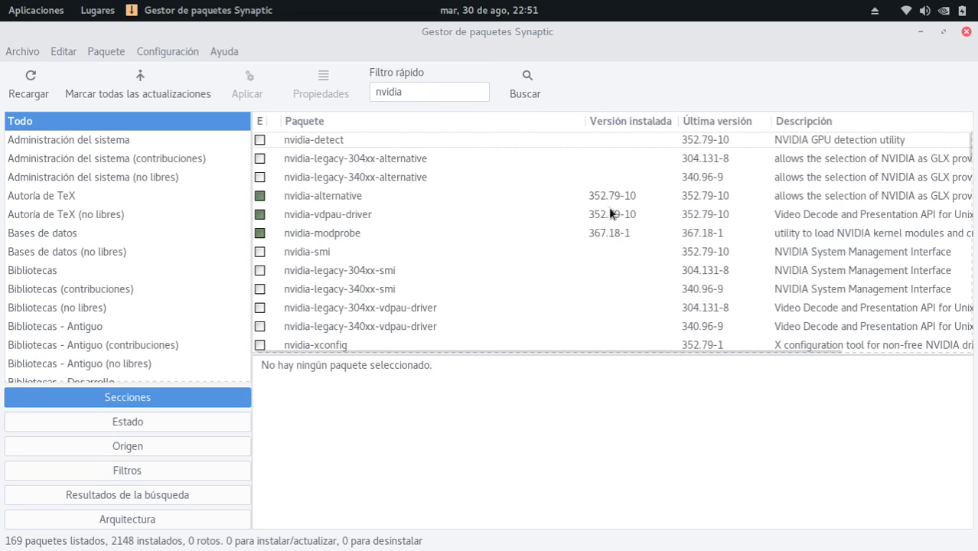
scroll(426, 231, "down", 2)
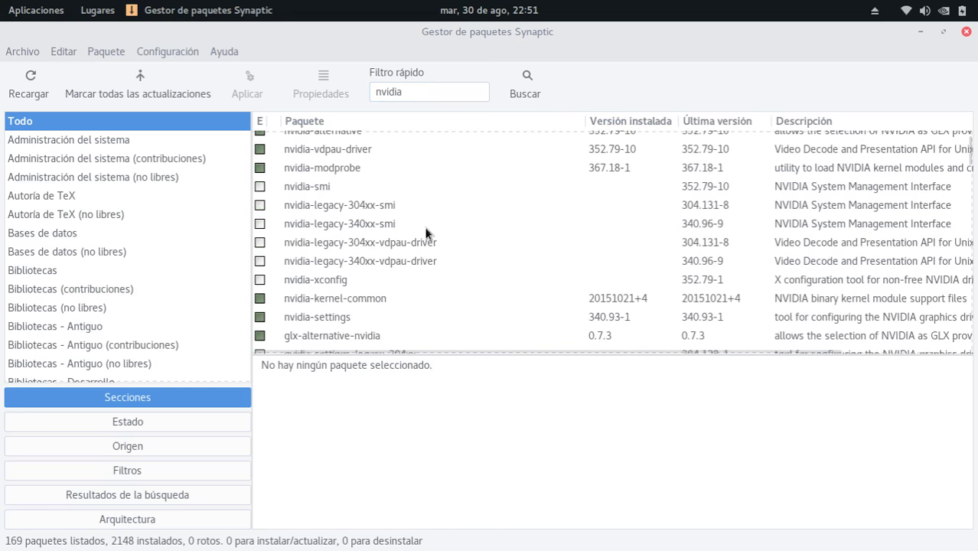
Examine the driver, legacy and CUDA packages in the nvidia list and return to its beginning.
scroll(426, 232, "down", 2)
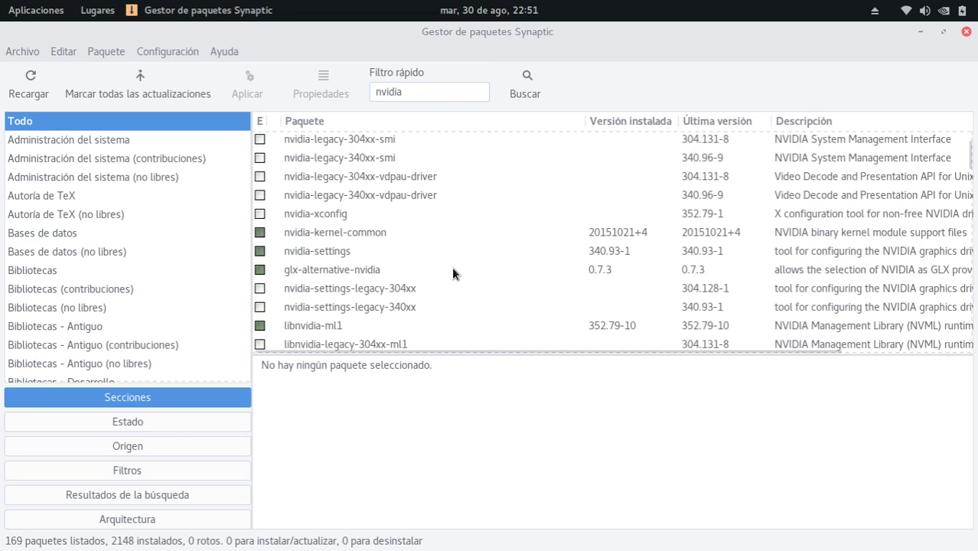
scroll(452, 266, "down", 9)
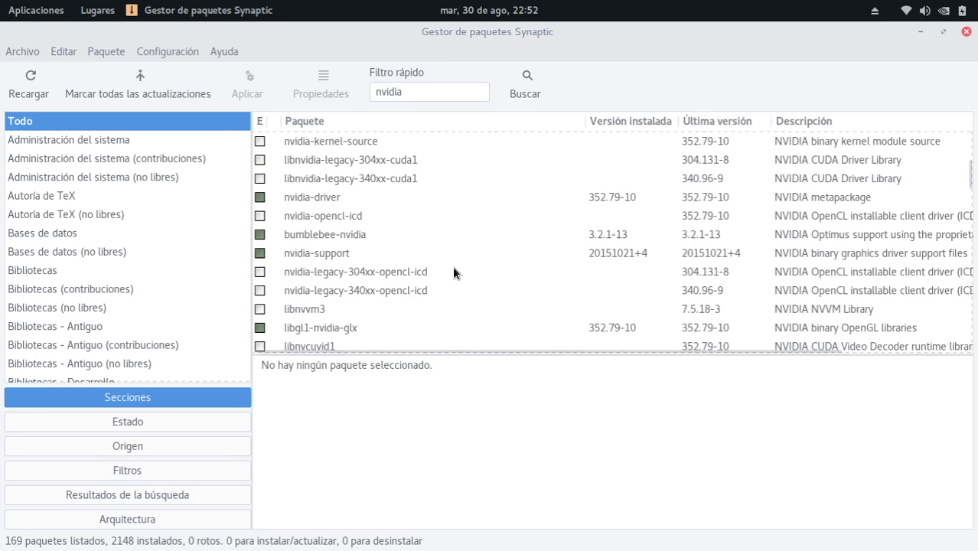
scroll(452, 266, "down", 8)
scroll(452, 265, "up", 10)
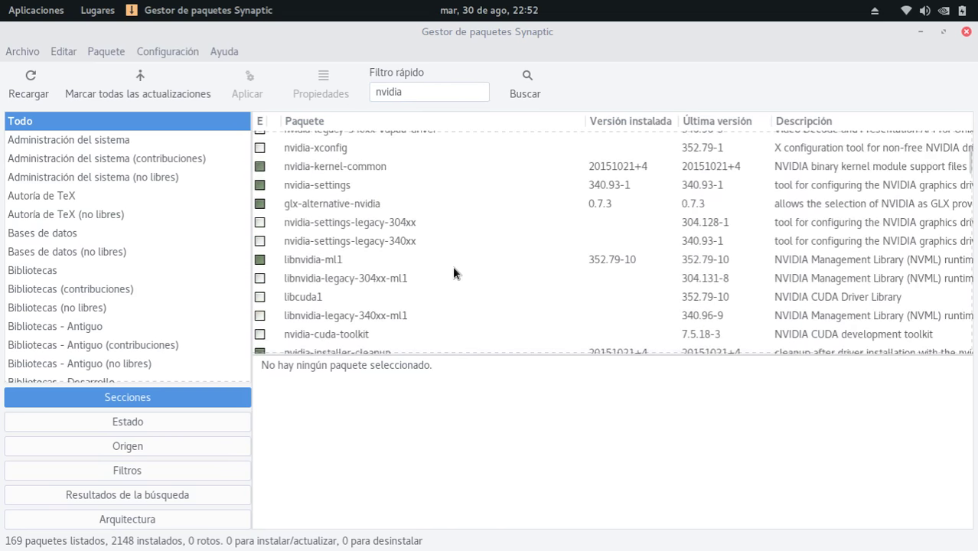
scroll(452, 265, "up", 6)
View the About information of the package manager and dismiss it.
left_click(227, 54)
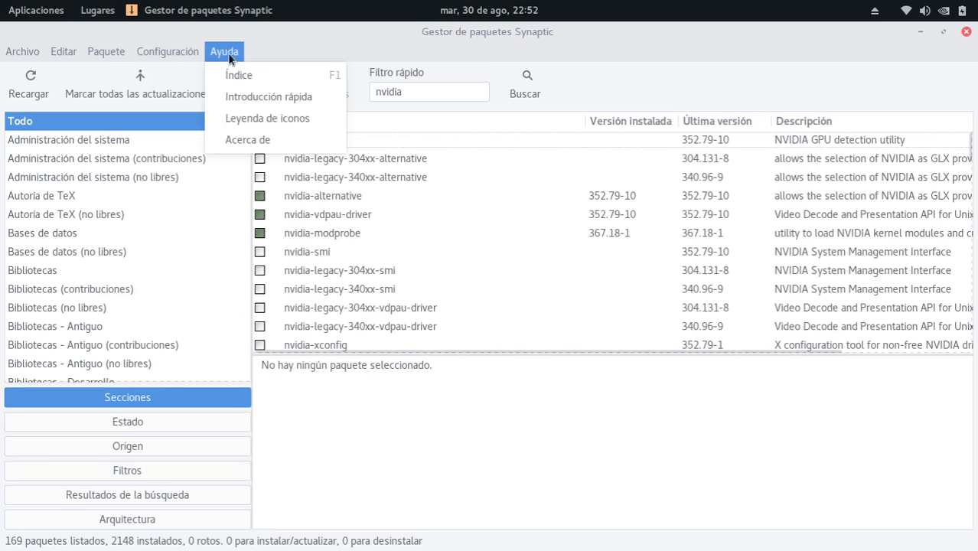
left_click(246, 139)
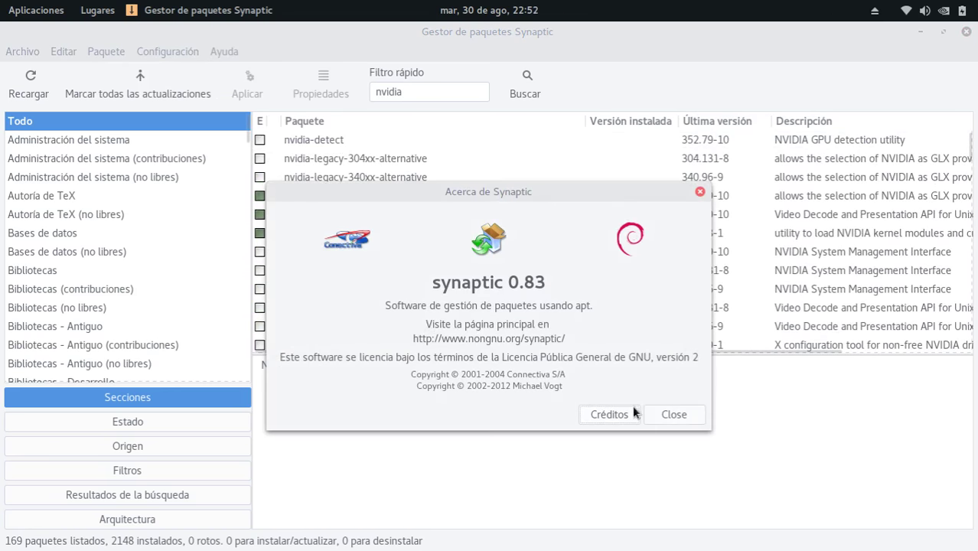
left_click(674, 414)
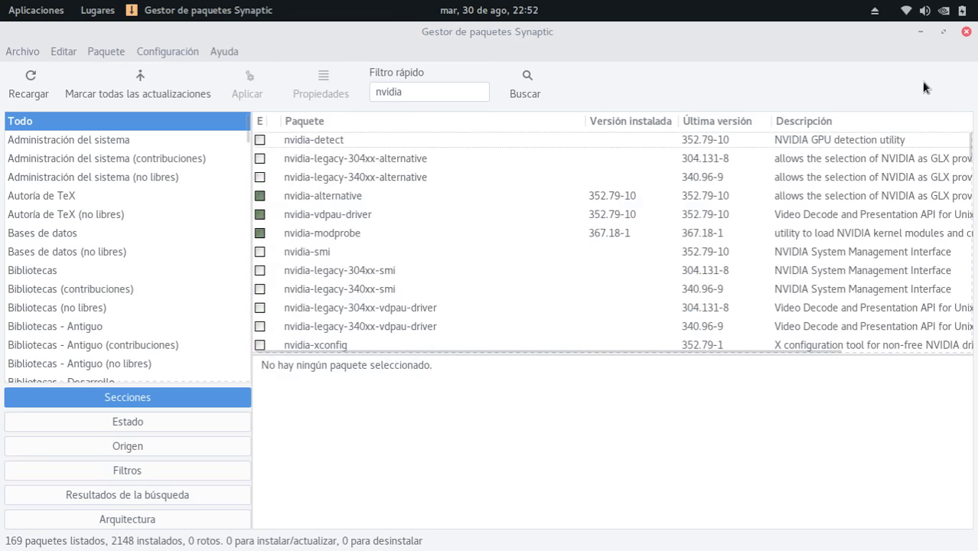
Close the package manager and check the network, graphics card and battery entries in the system status menu.
left_click(967, 35)
left_click(927, 12)
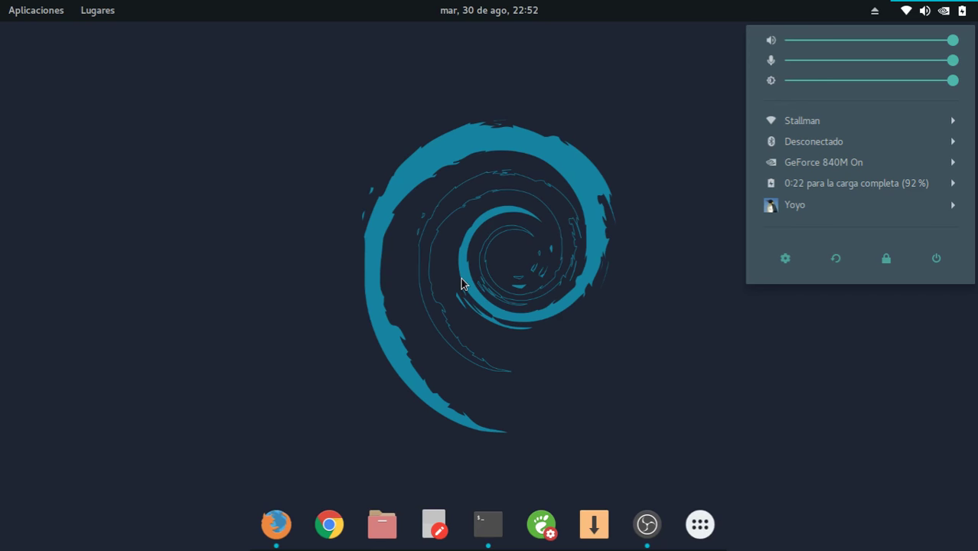
left_click(146, 230)
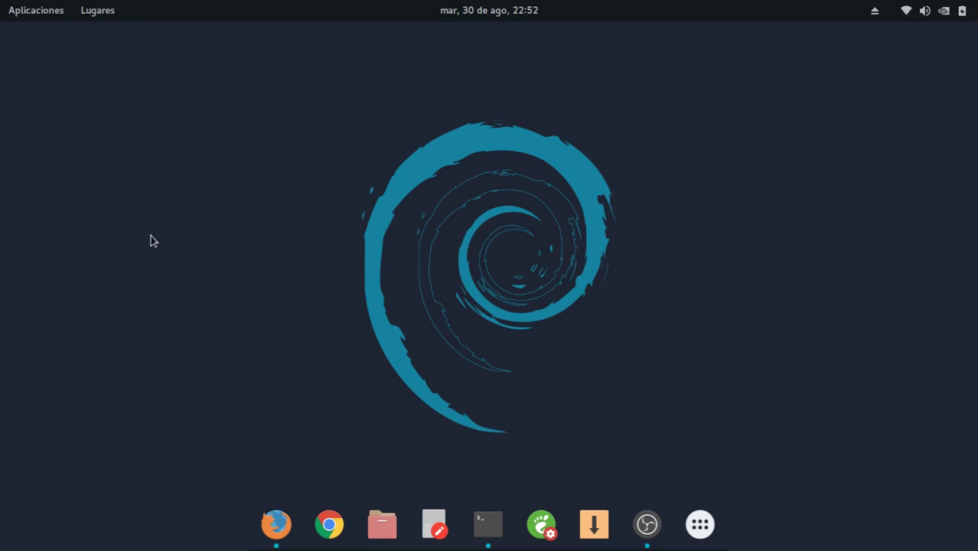
Switch to the terminal and list the machine's PCI devices with lspci and its USB devices with lsusb.
left_click(487, 524)
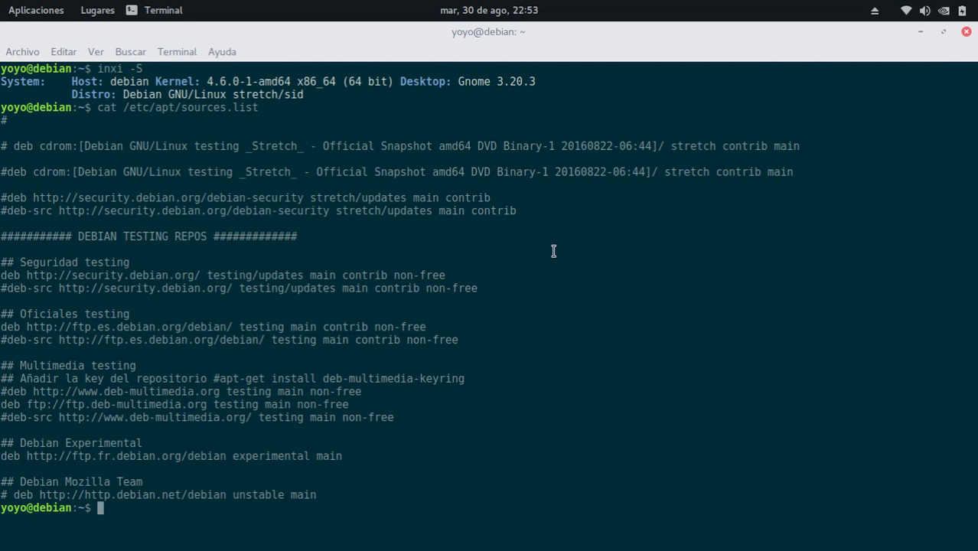
type("lspci")
key("Return")
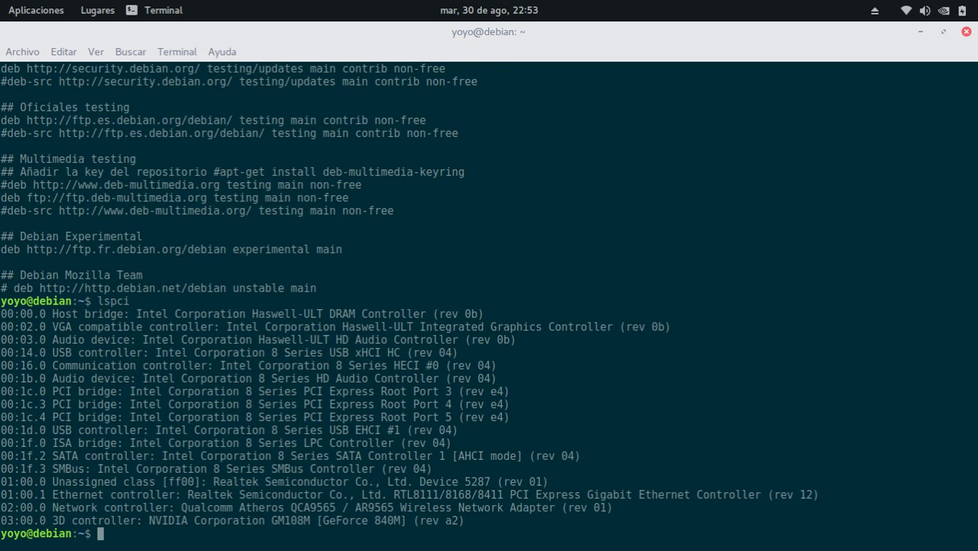
type("lsusb")
key("Return")
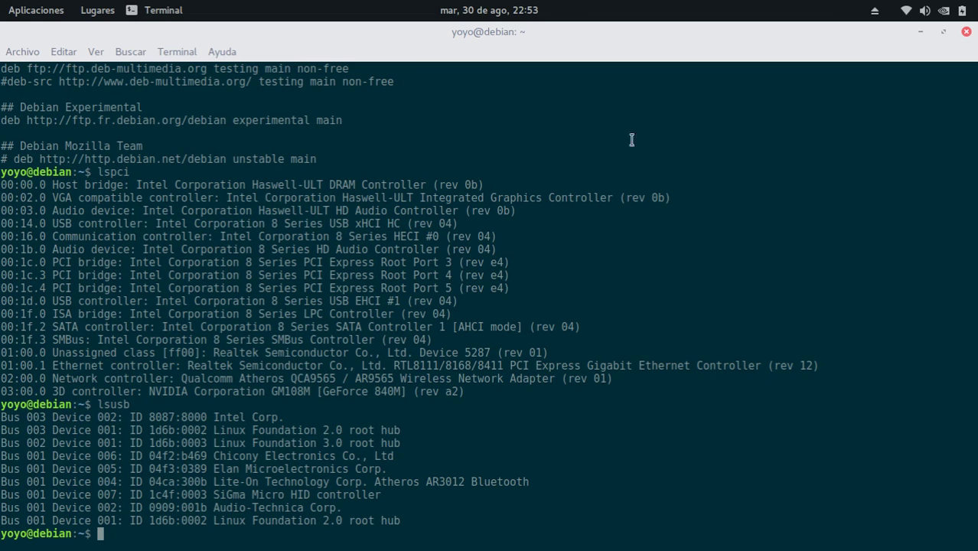
Run htop to examine the processes and resource use, and view the overview of open windows.
type("htop")
key("Return")
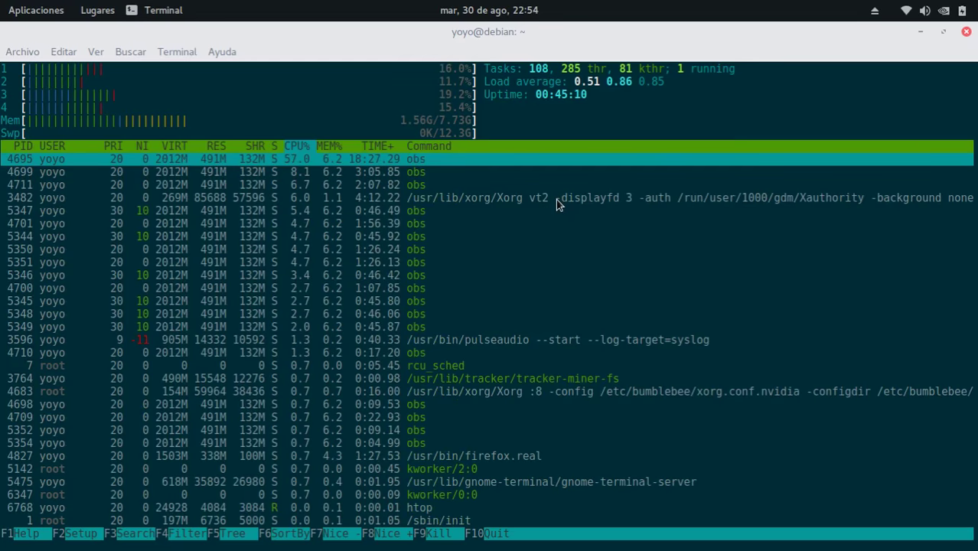
mouse_move(26, 33)
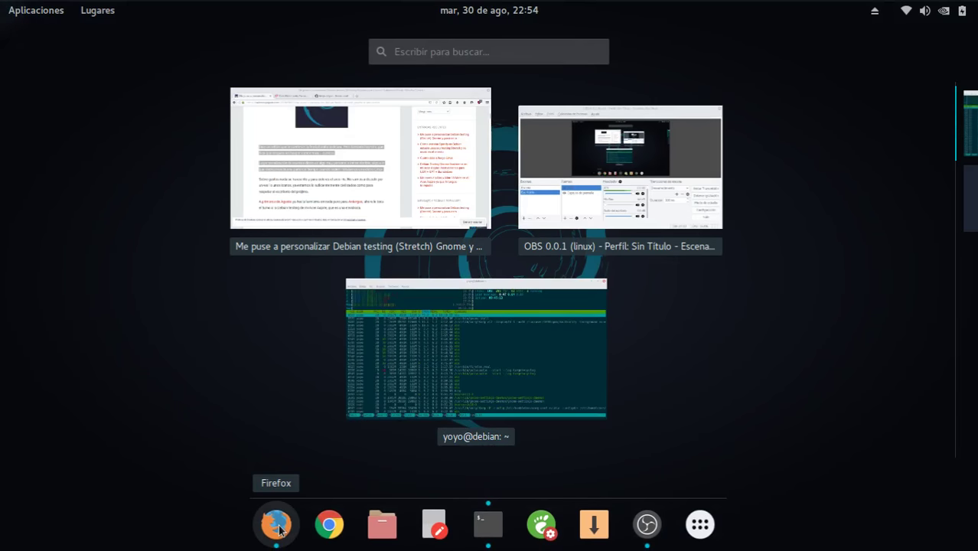
mouse_move(1, 2)
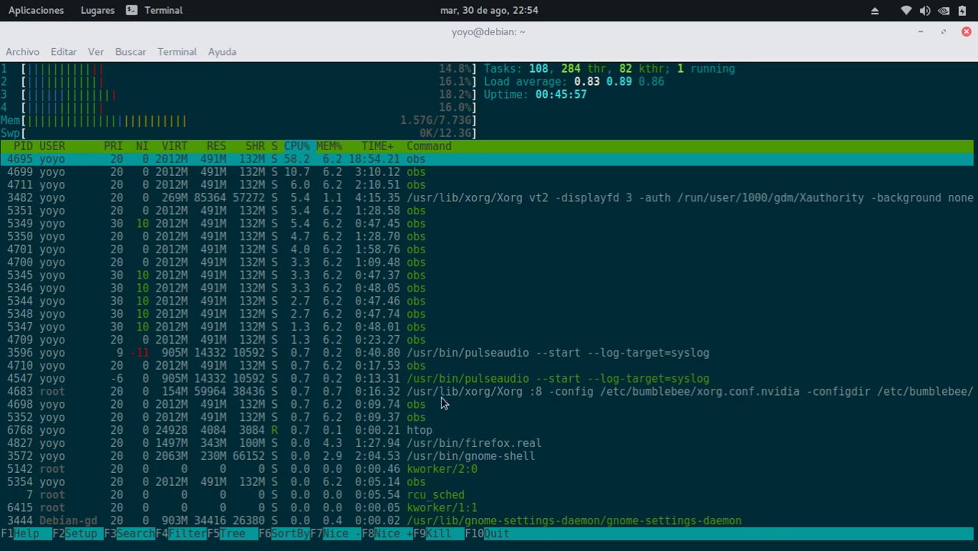
Close the terminal along with its running htop process, then switch to OBS and move its window nearer the desktop's centre.
left_click(966, 32)
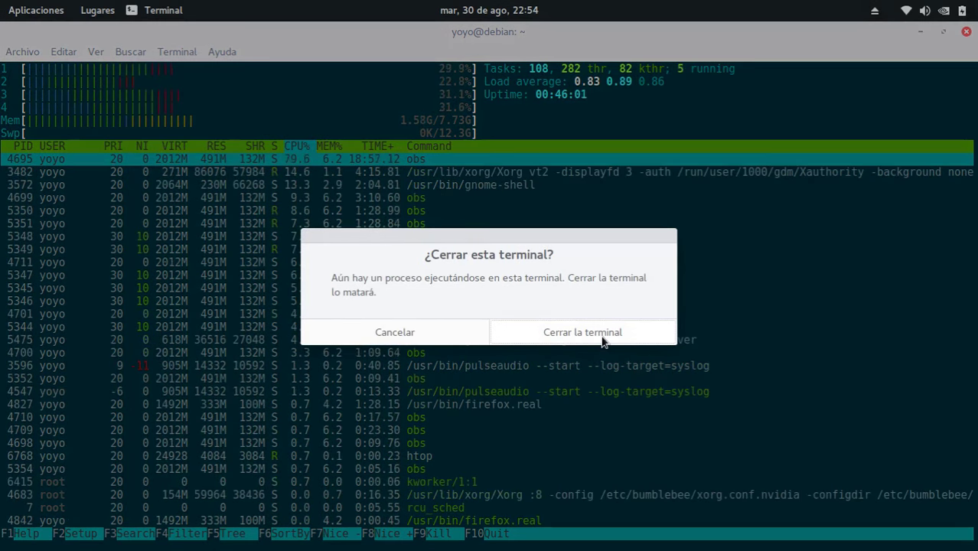
left_click(600, 334)
left_click(647, 523)
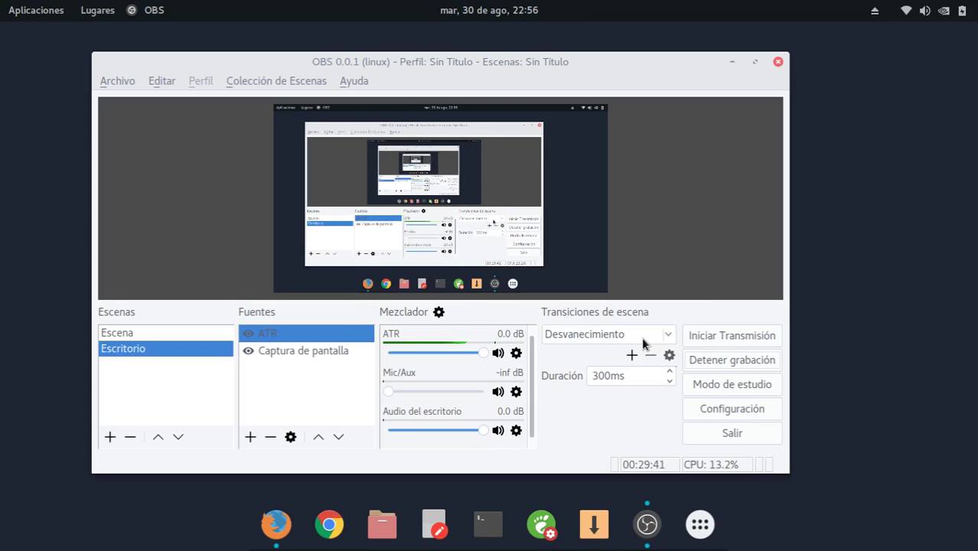
left_click_drag(485, 65, 547, 51)
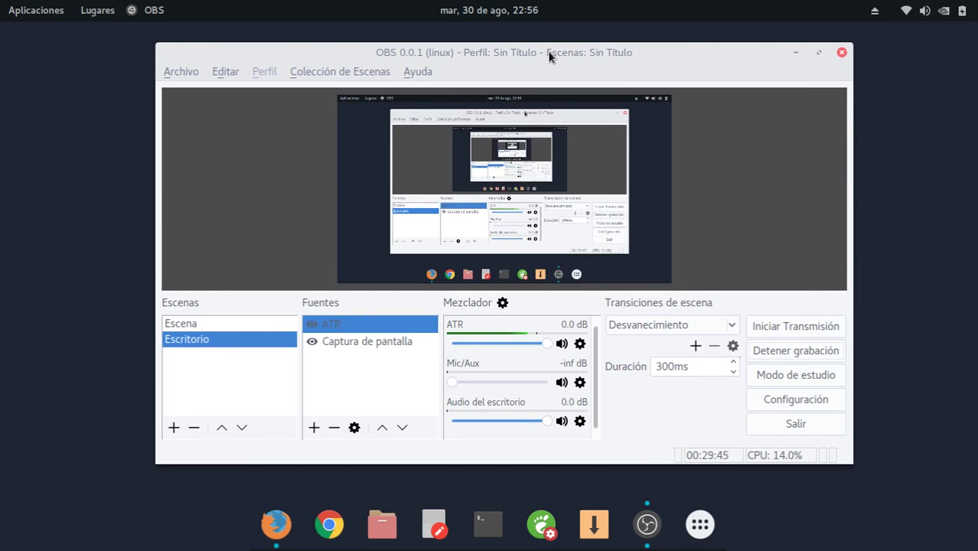